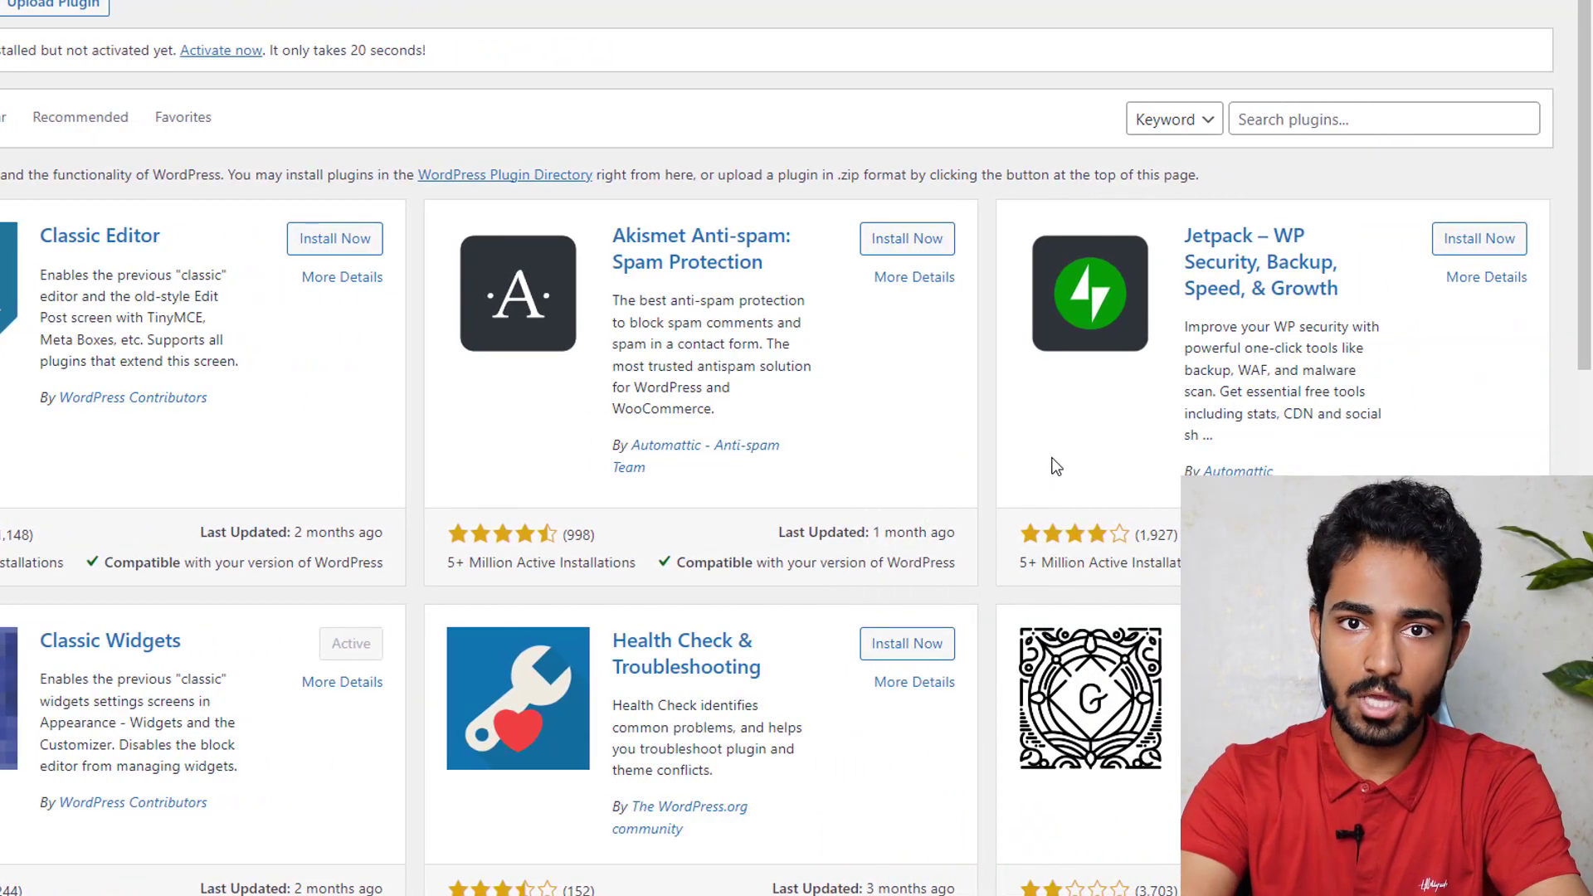
Search the plugin directory for WooCommerce, then install and activate the WooCommerce plugin
click(1372, 120)
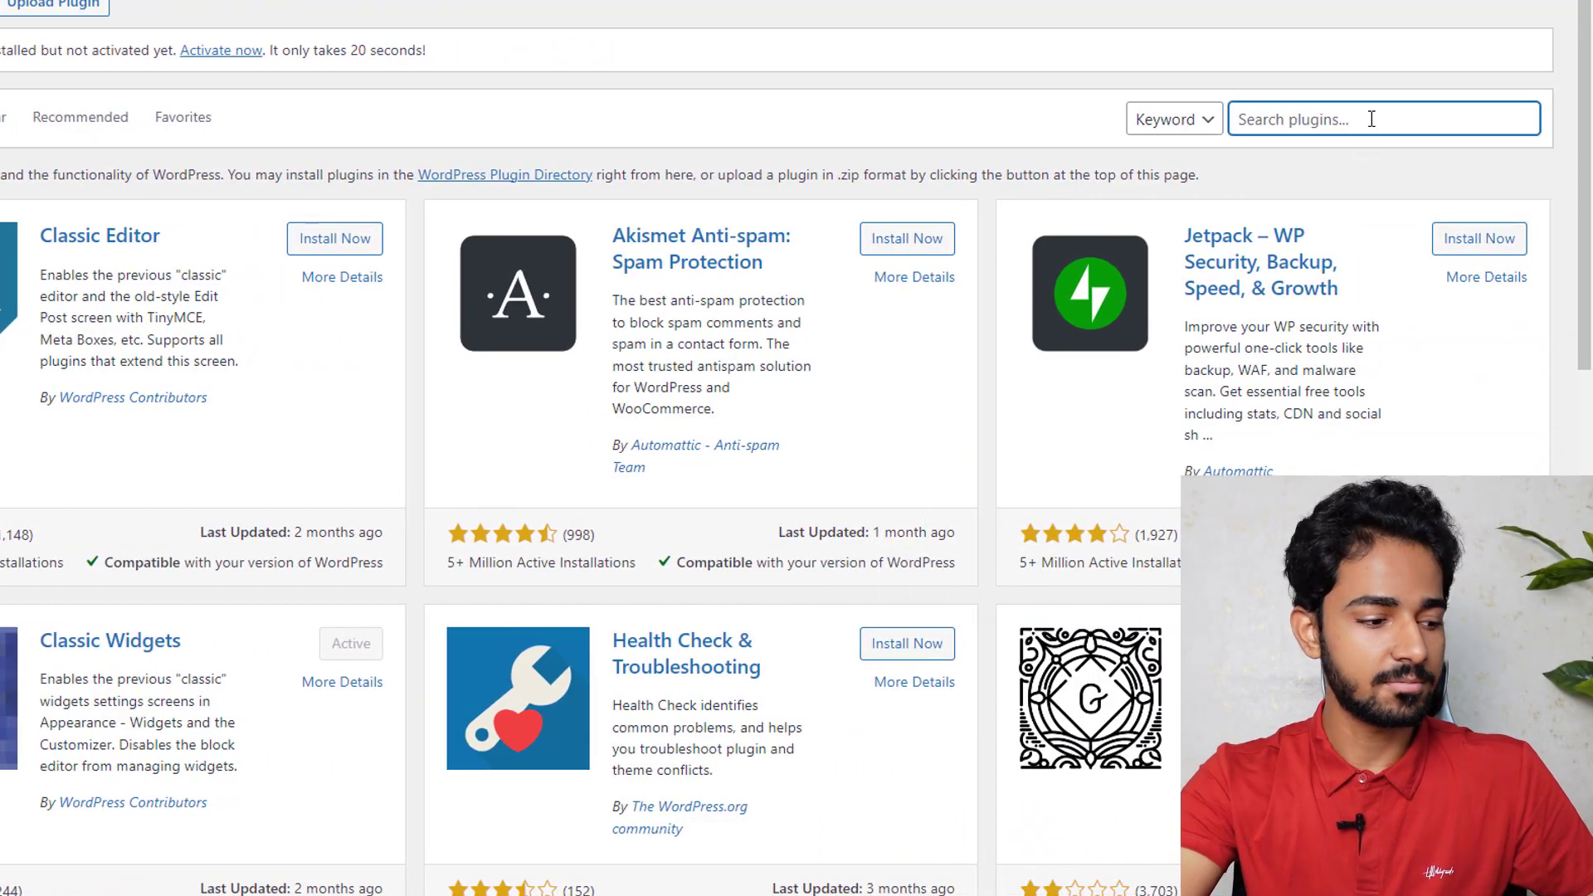
text(w)
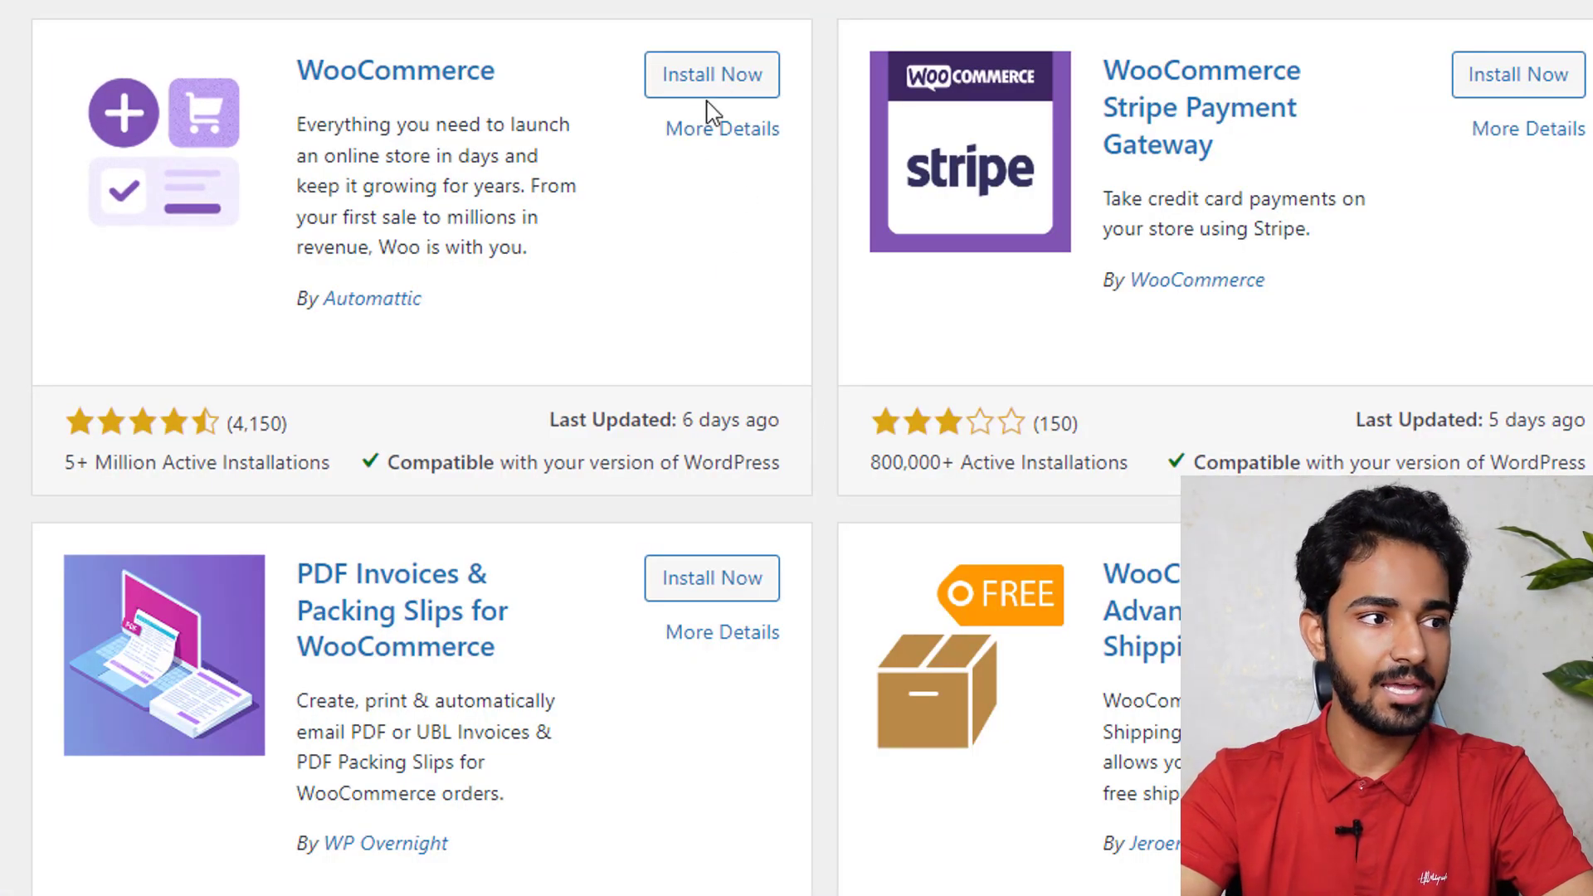
click(708, 81)
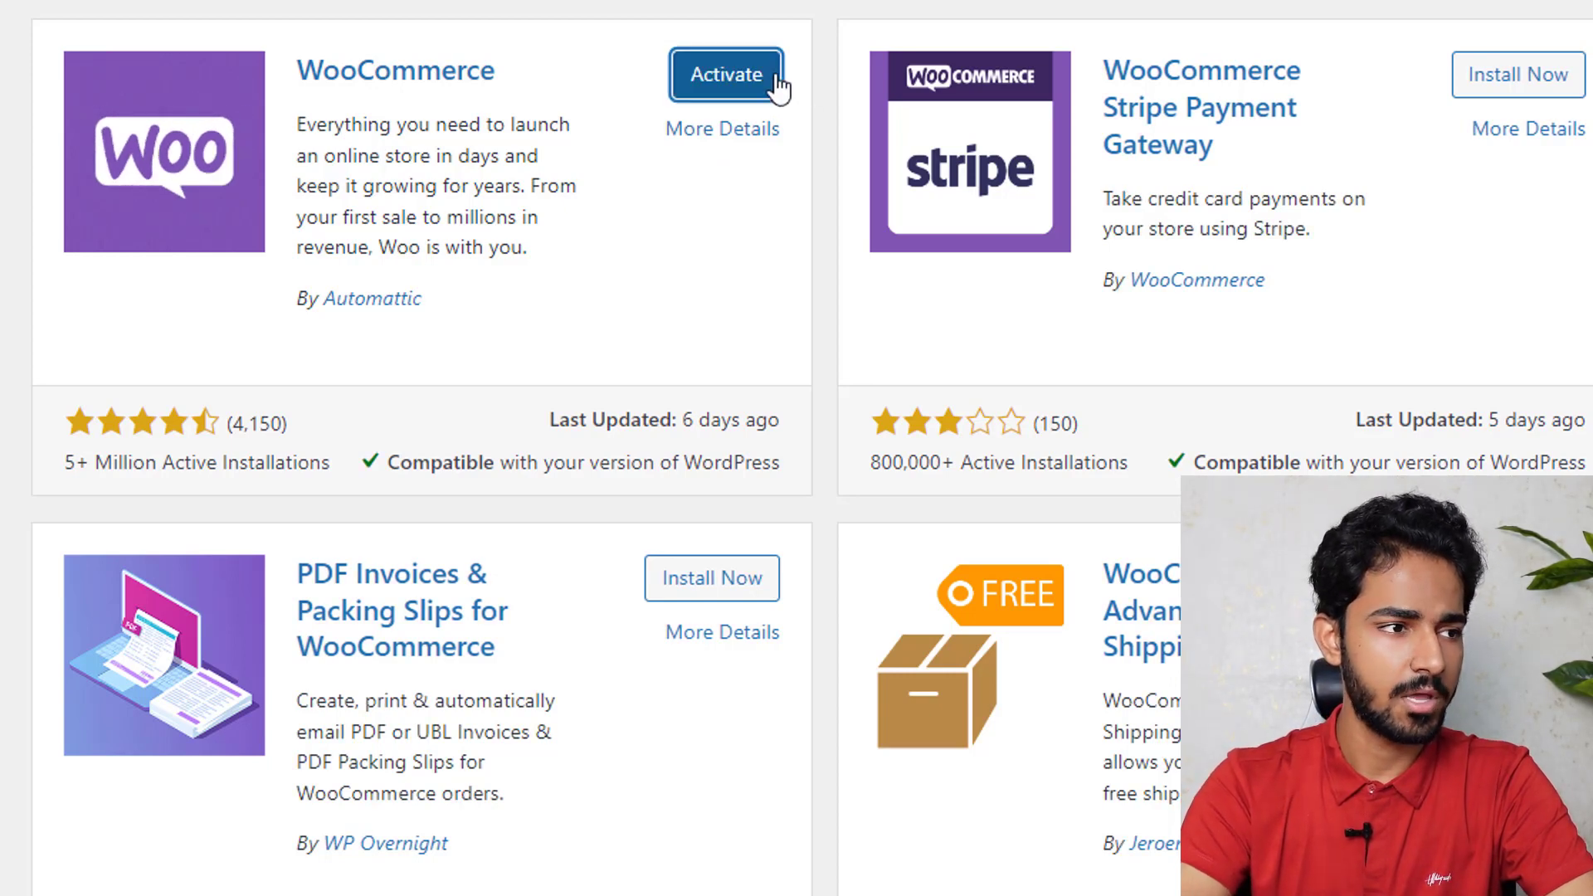
click(776, 79)
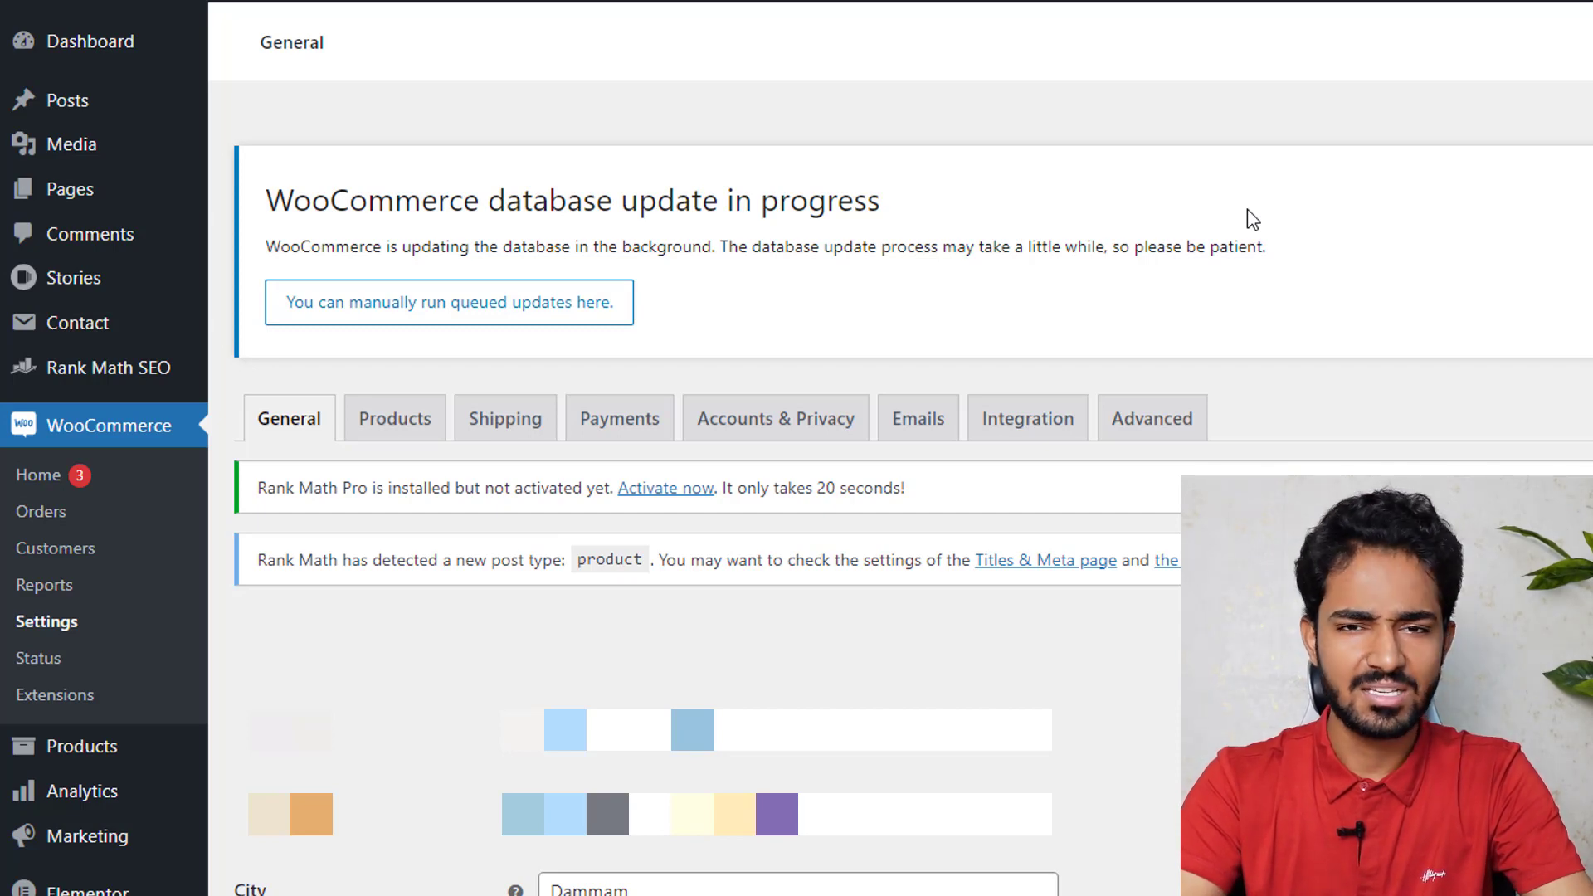
View WooCommerce's queued database updates in Scheduled Actions, then return to the woocommerce plugin results
click(521, 316)
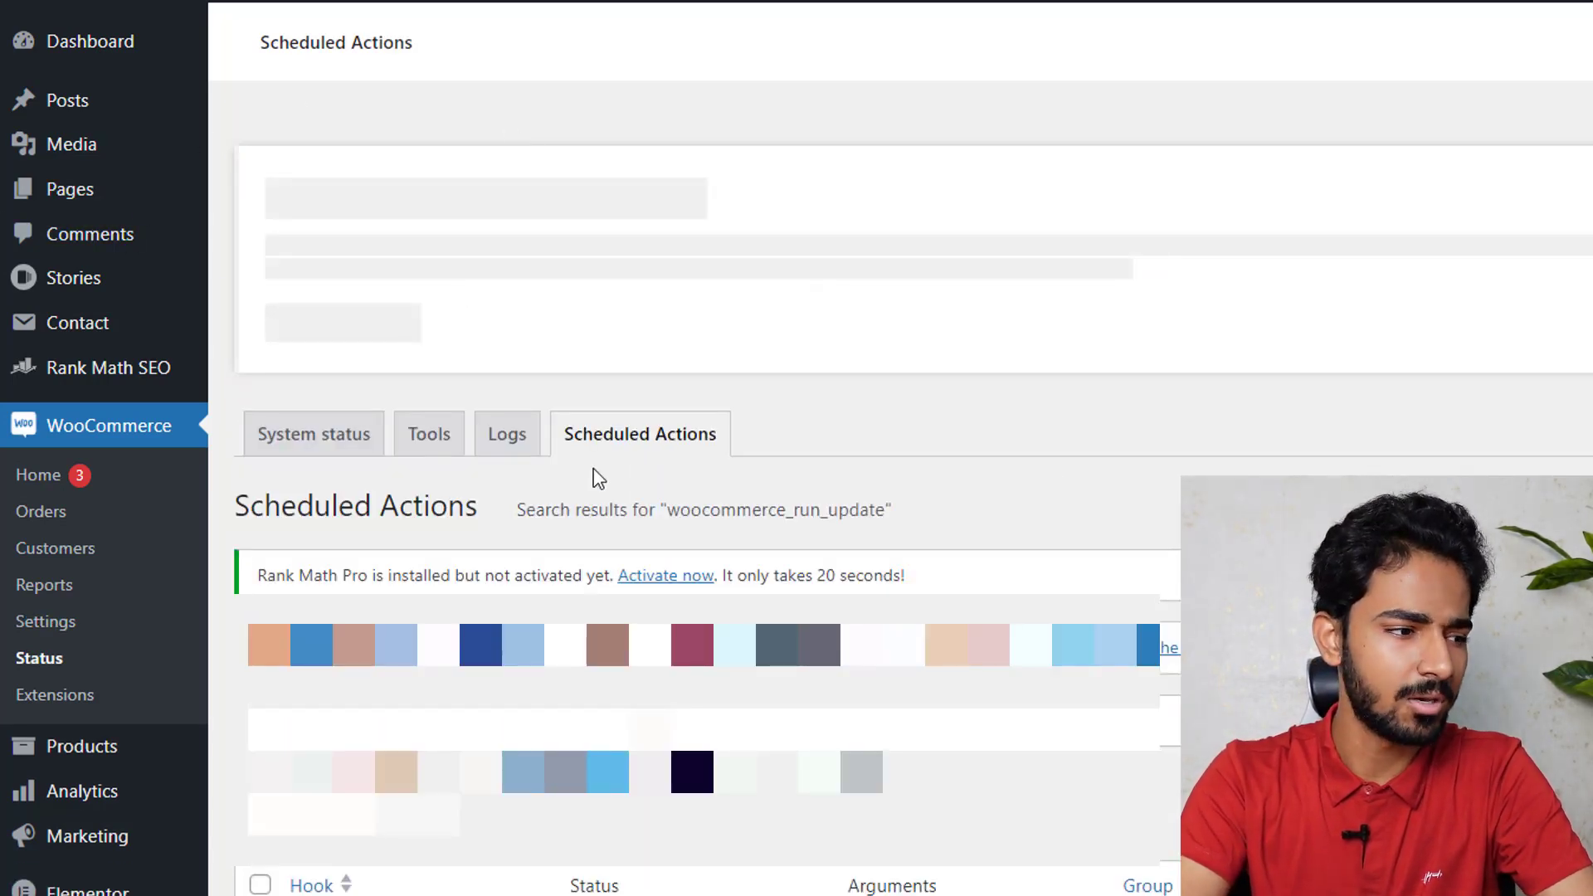
scroll(91, 789, down, 3)
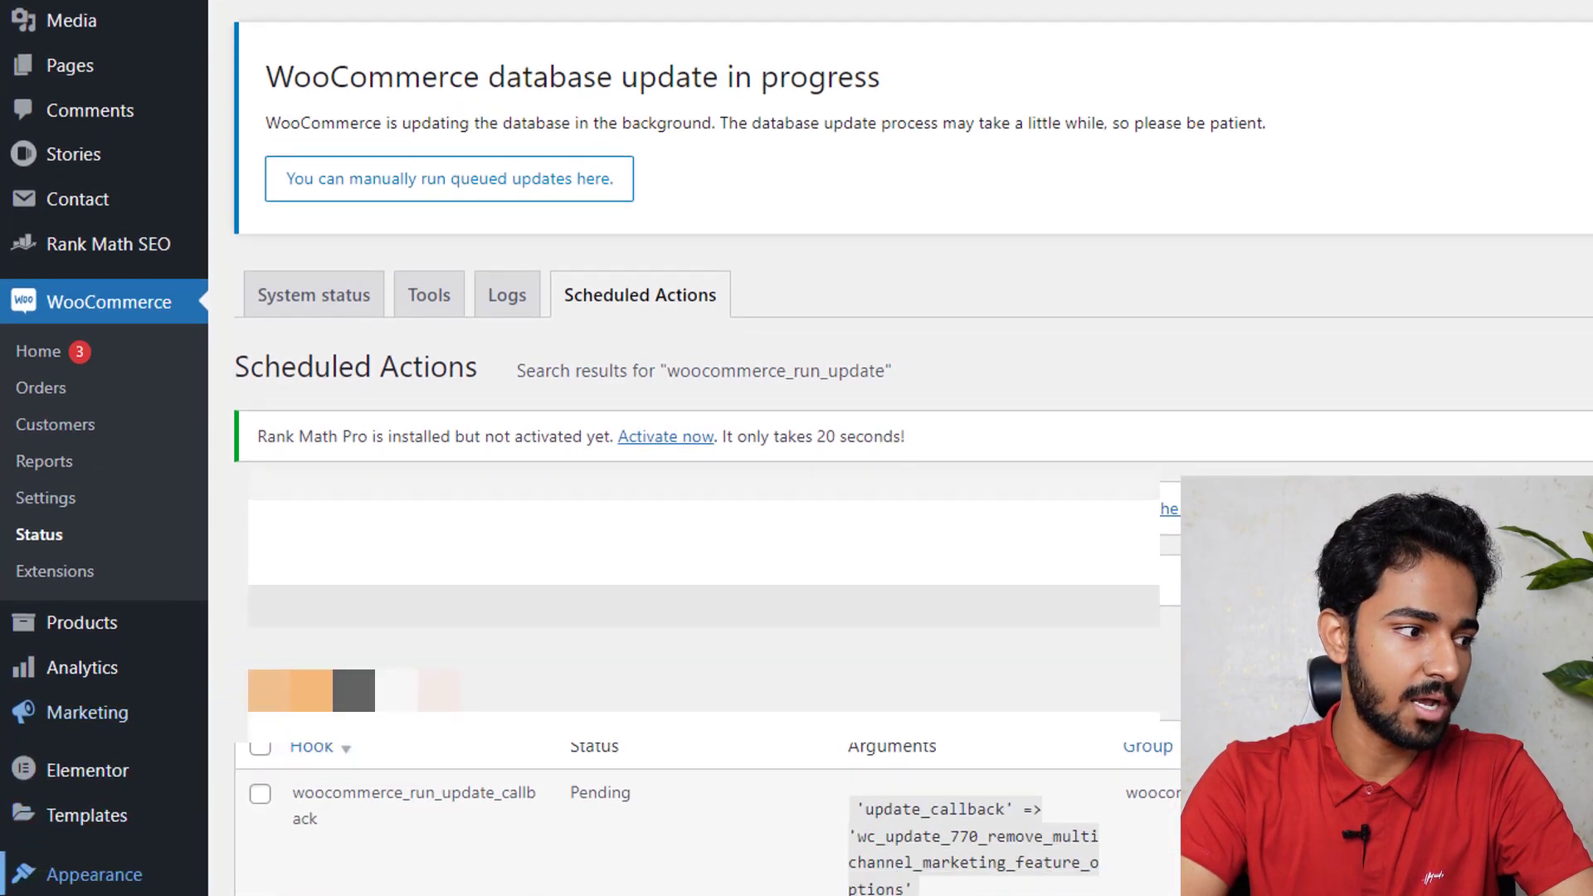
mouse_move(94, 838)
click(266, 824)
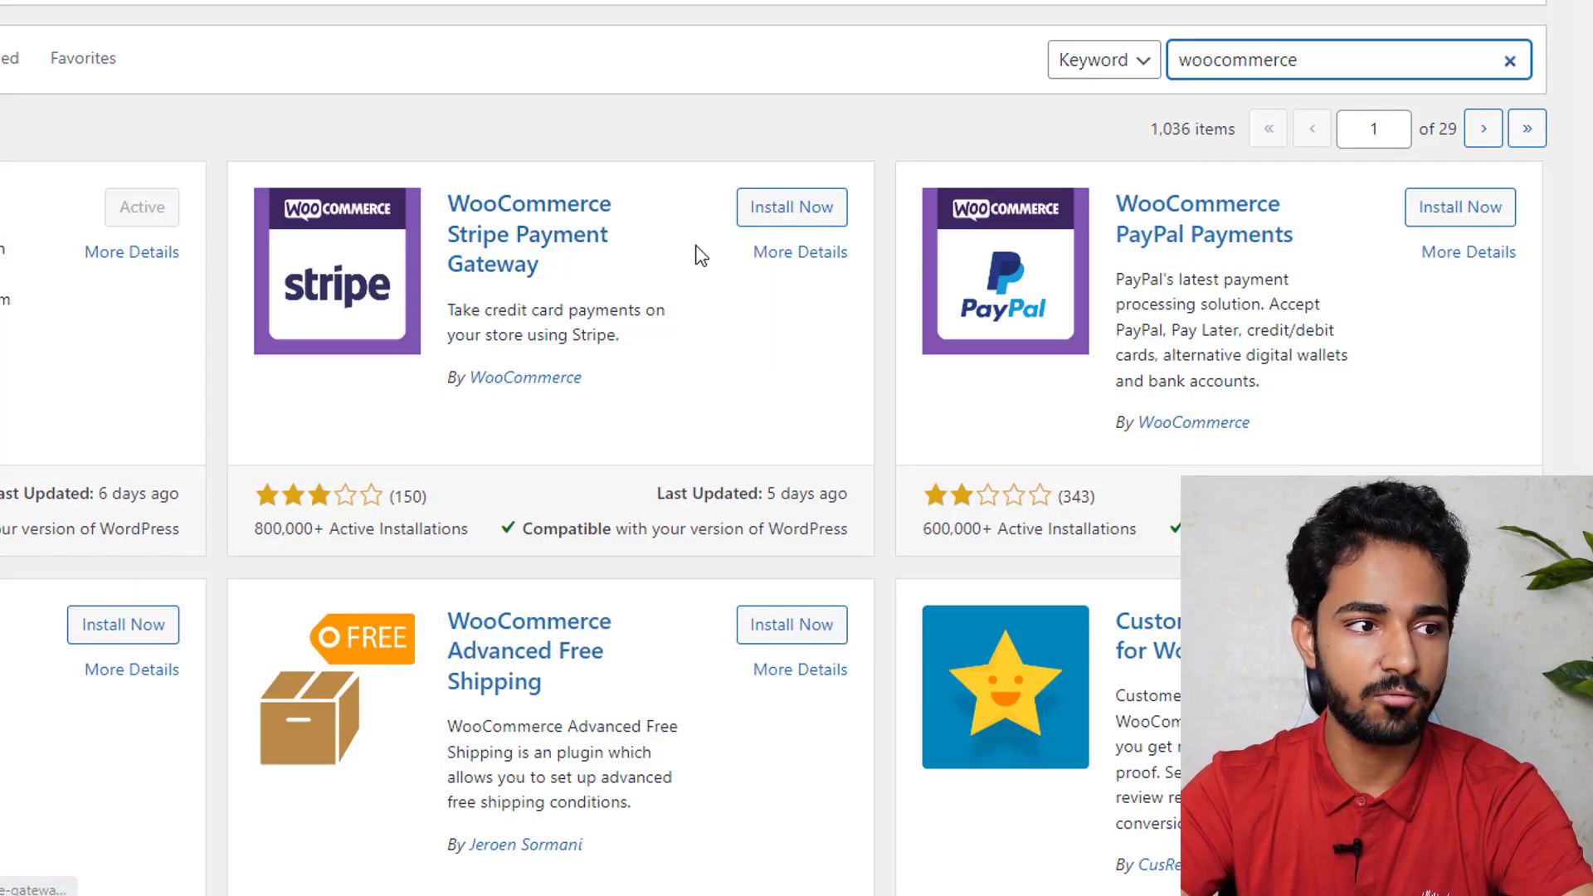
Install the WooCommerce Stripe Payment Gateway plugin from the search results
click(834, 207)
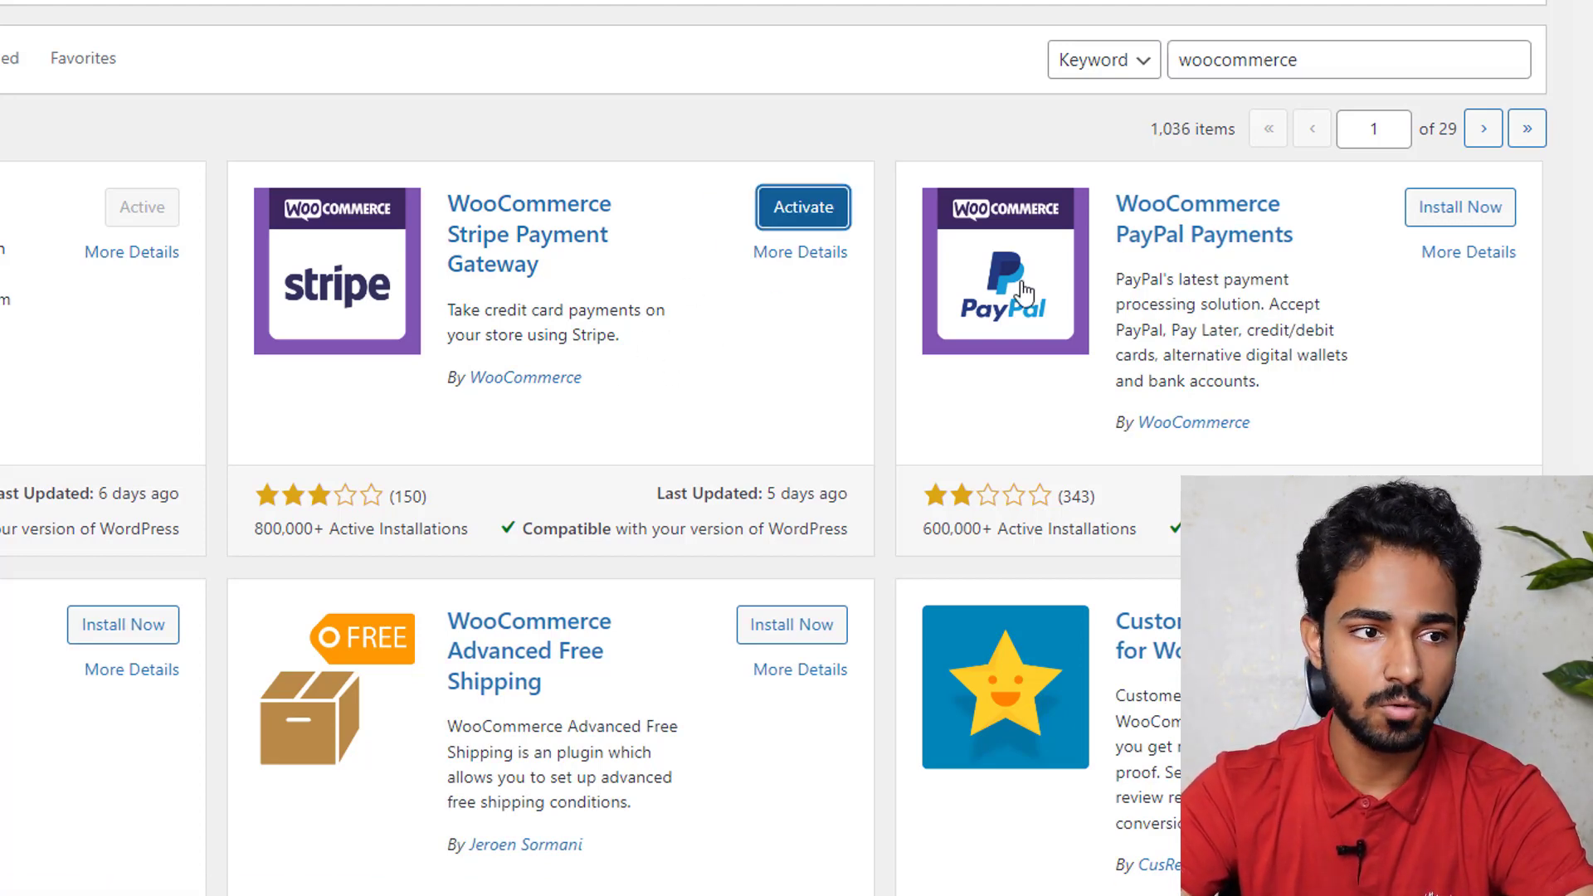
Activate the Stripe gateway and open its Stripe – Credit Card page under WooCommerce Payments settings
click(819, 206)
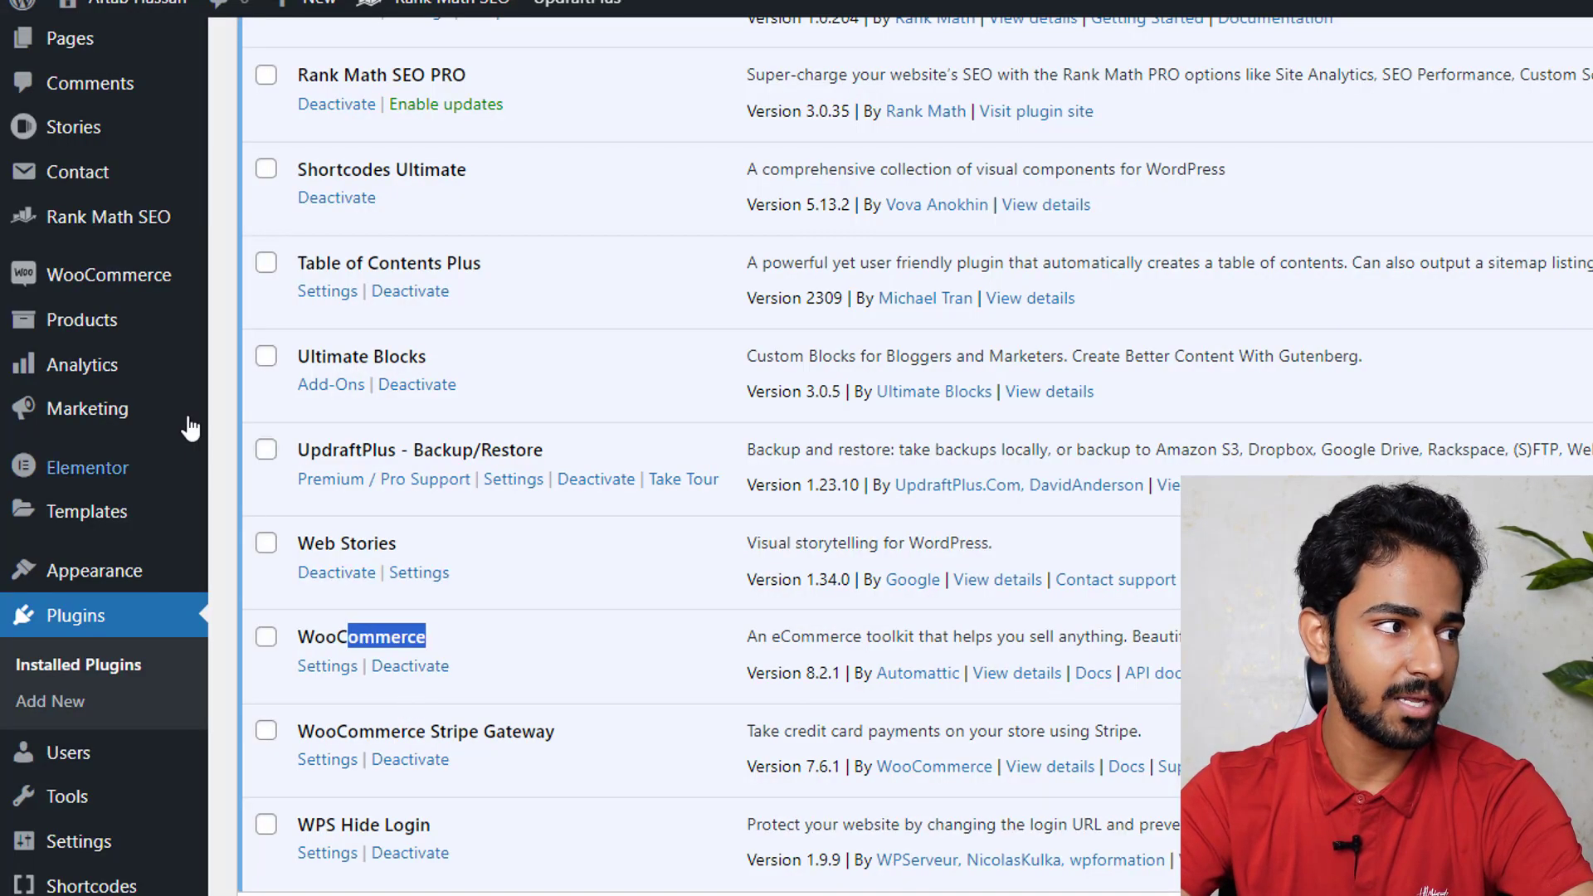
mouse_move(117, 274)
click(262, 426)
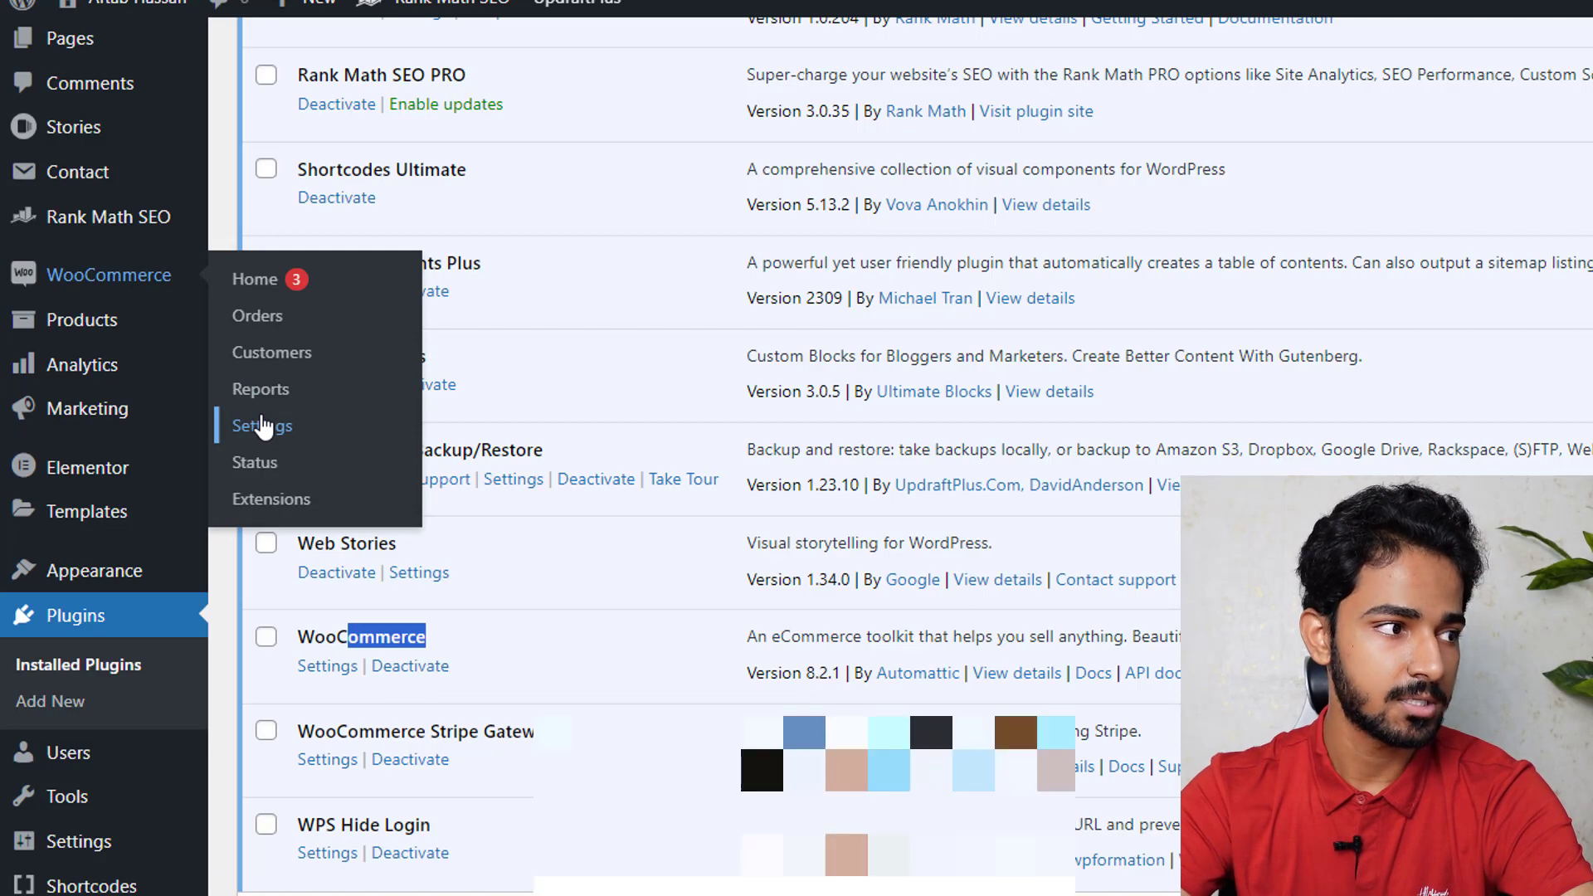
click(620, 438)
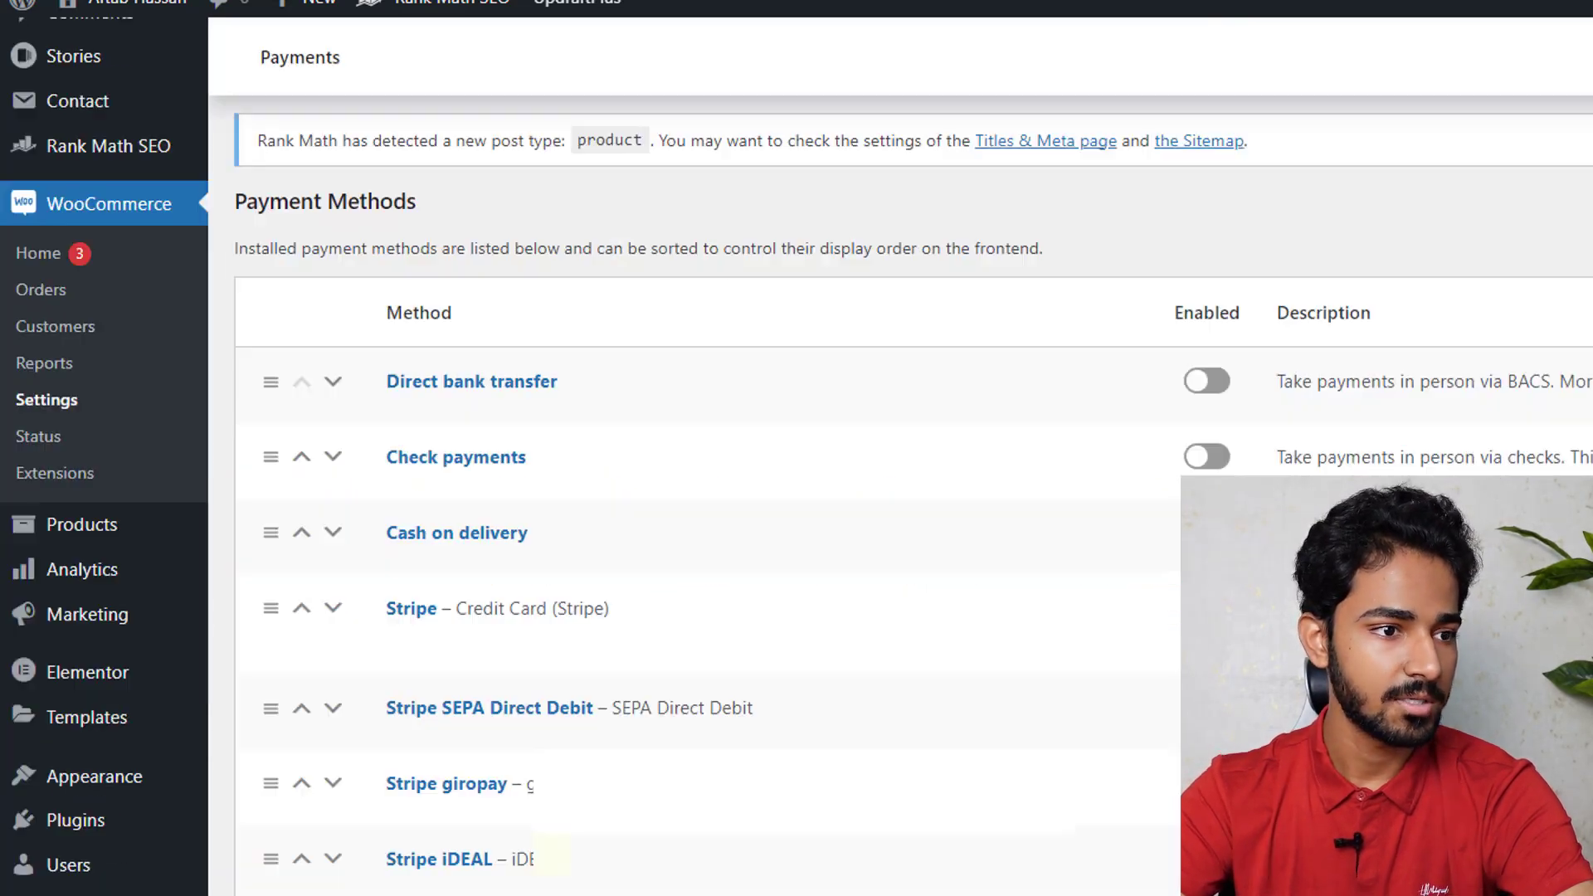
scroll(620, 441, down, 3)
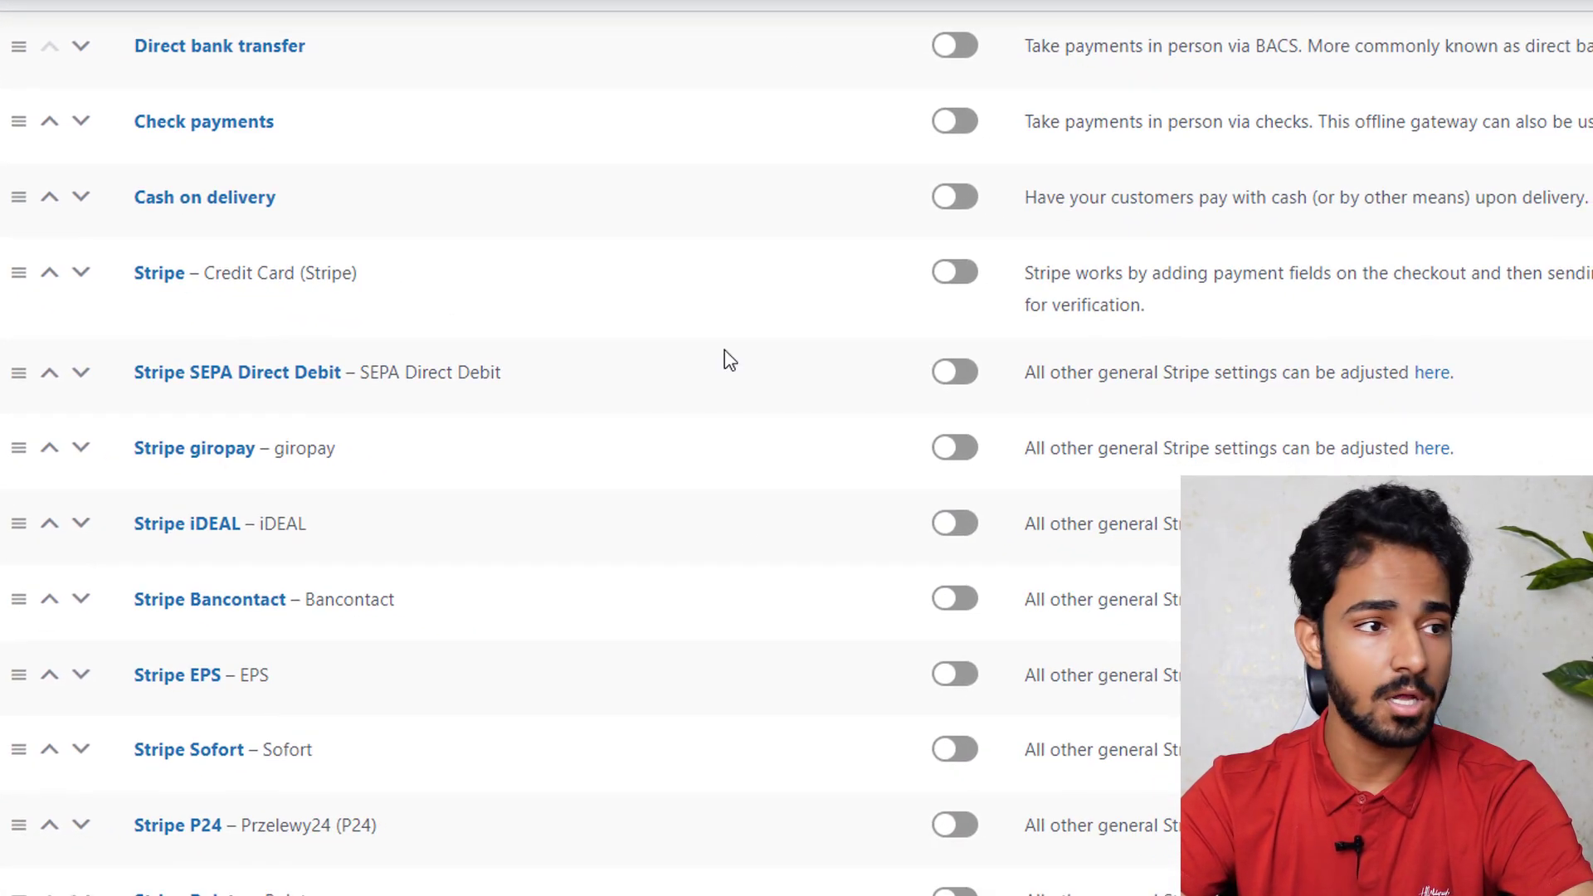
scroll(935, 433, up, 3)
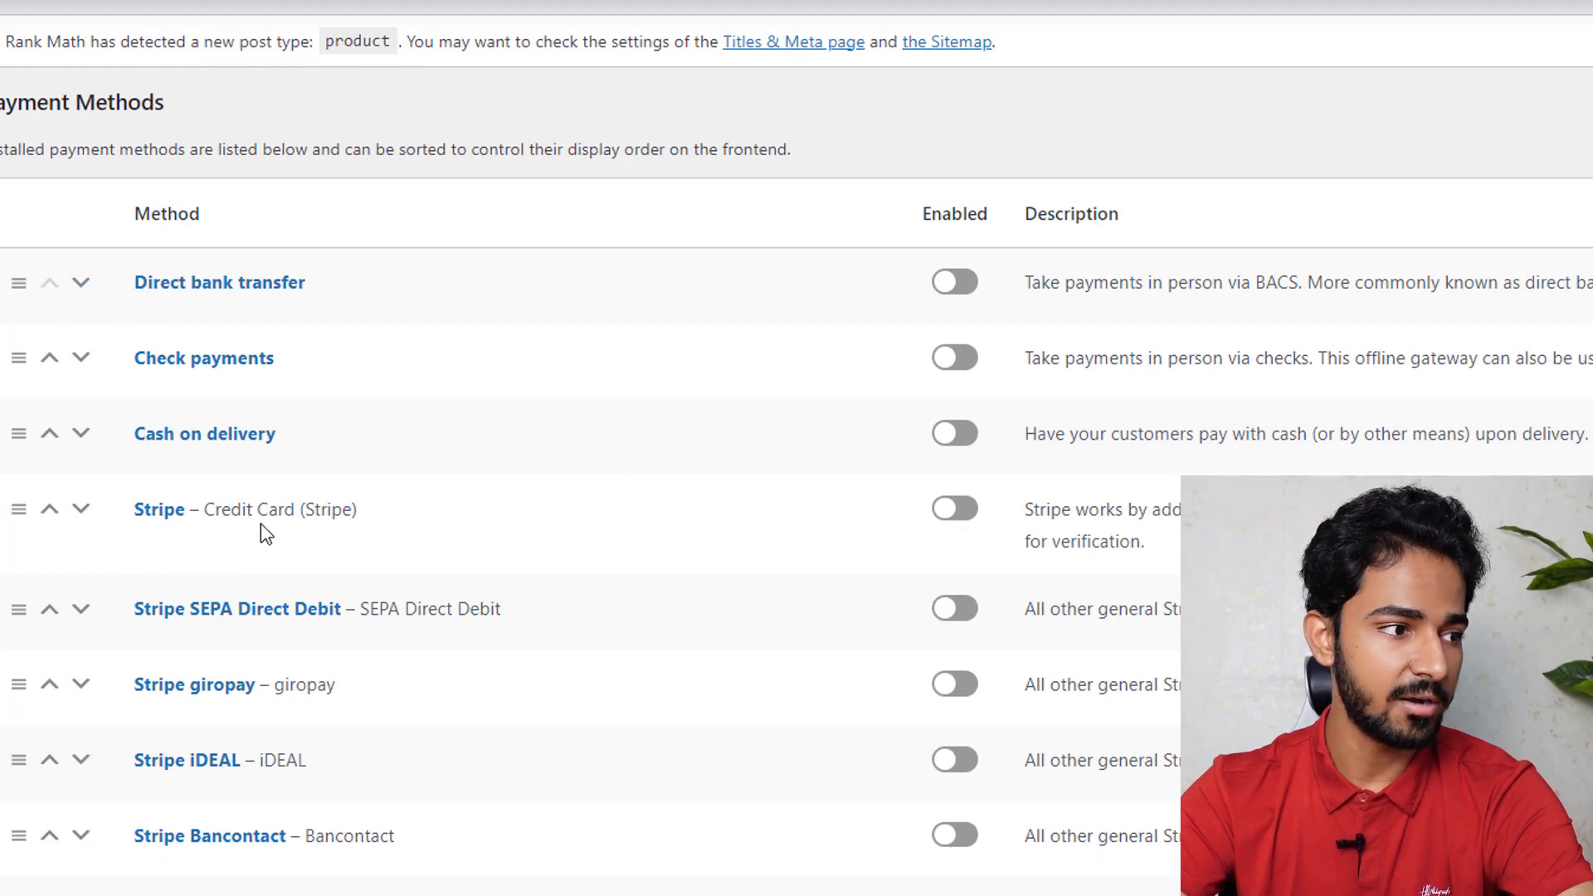
click(956, 514)
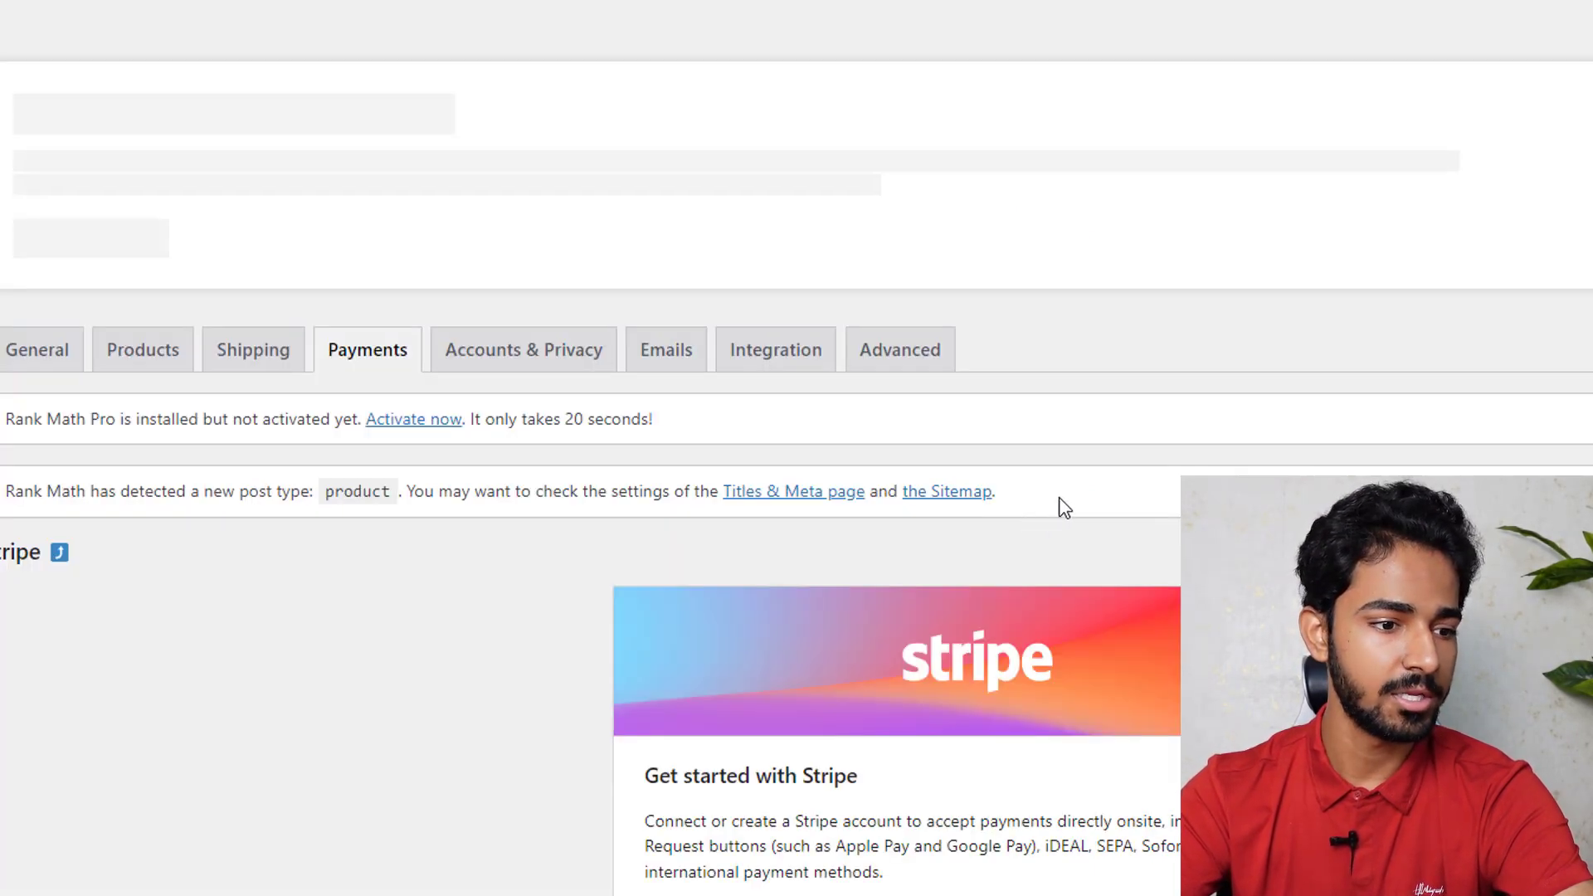
scroll(1057, 509, down, 3)
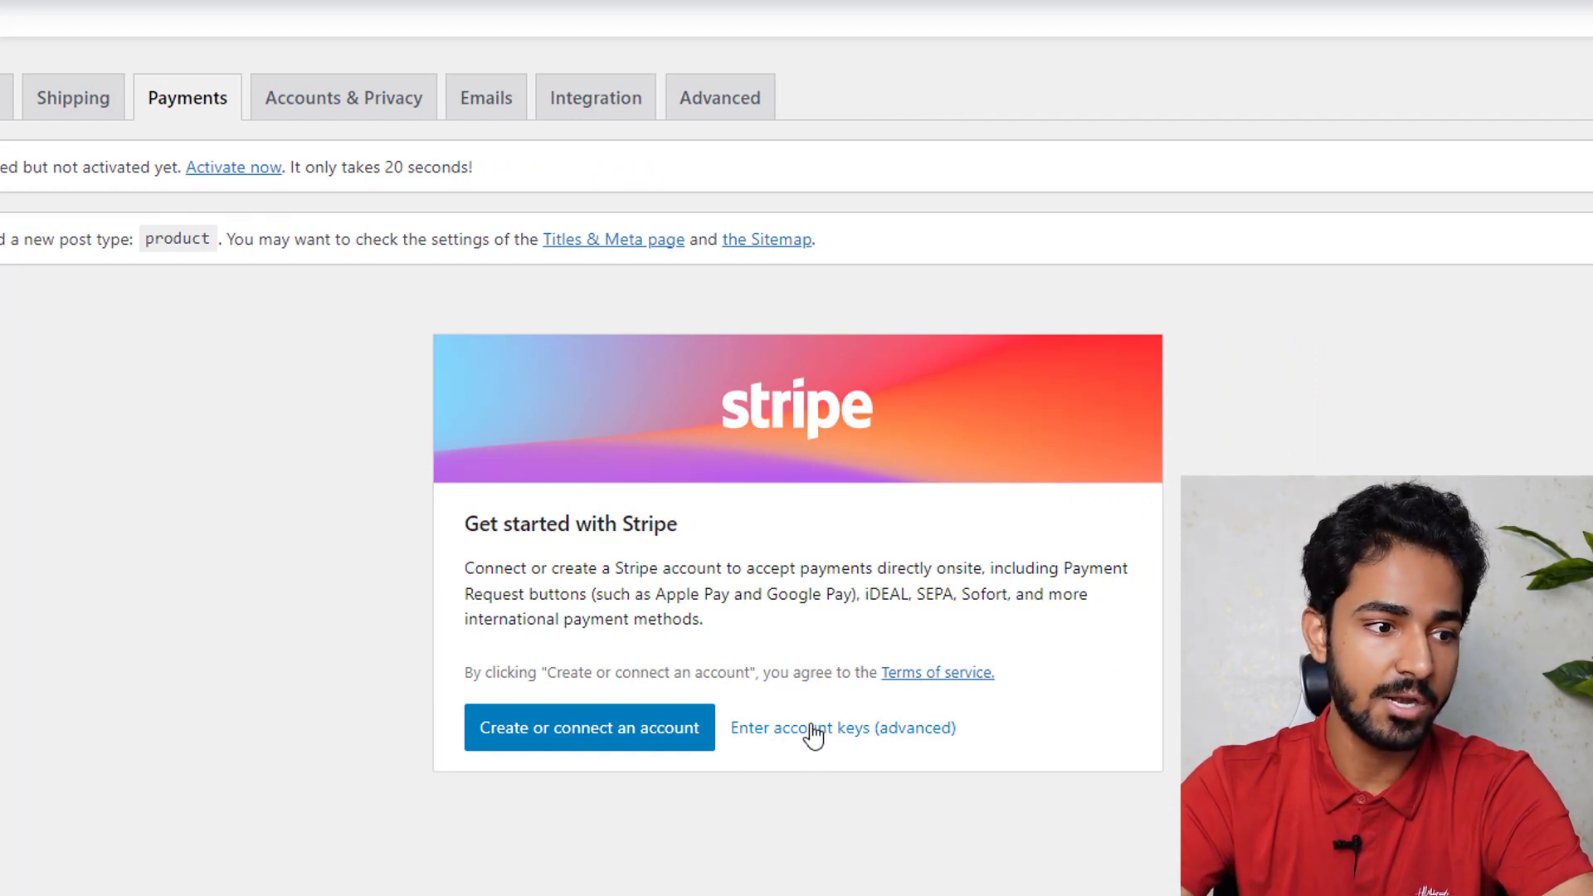
Choose 'Enter account keys (advanced)' to bring up the live account keys and webhooks form
click(845, 738)
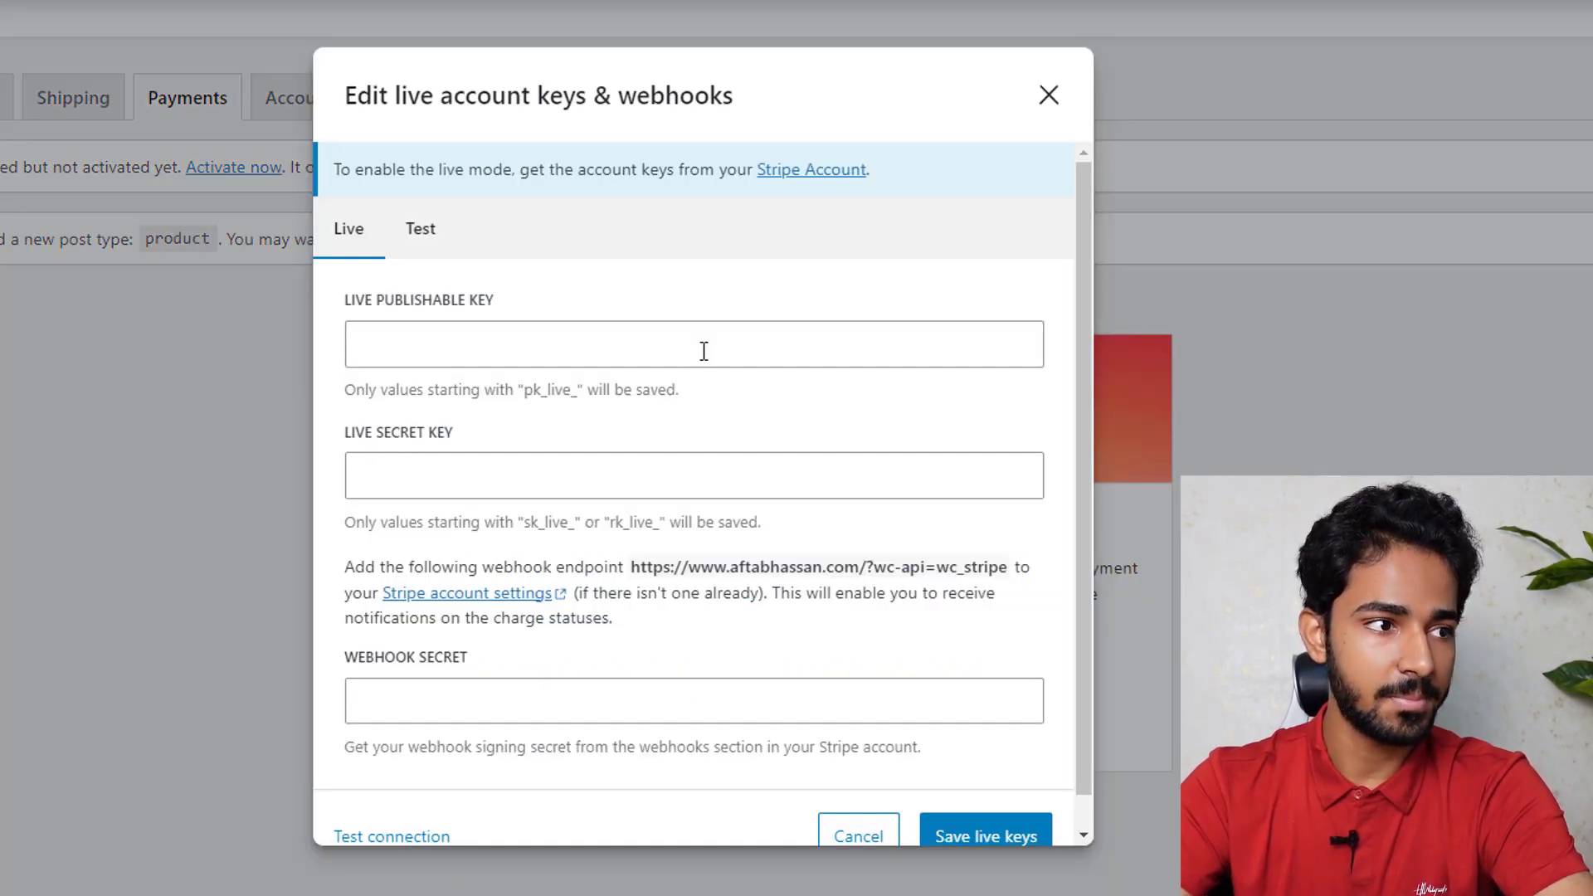
scroll(681, 382, down, 1)
scroll(682, 396, up, 1)
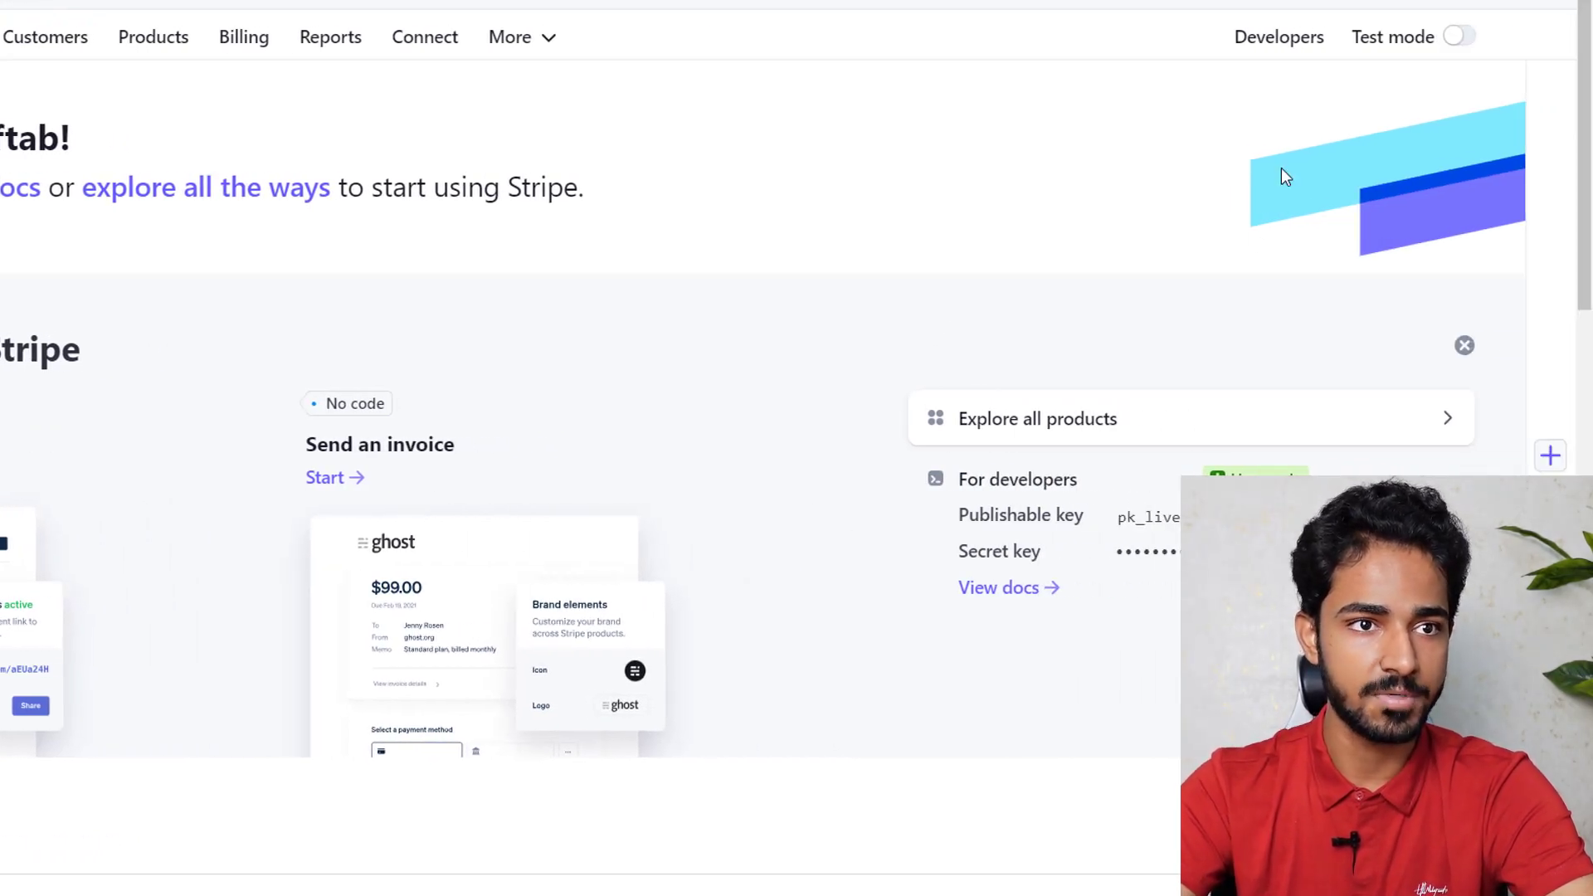
Copy the publishable key from Stripe's Developers API keys page into the store's publishable key field
click(1293, 48)
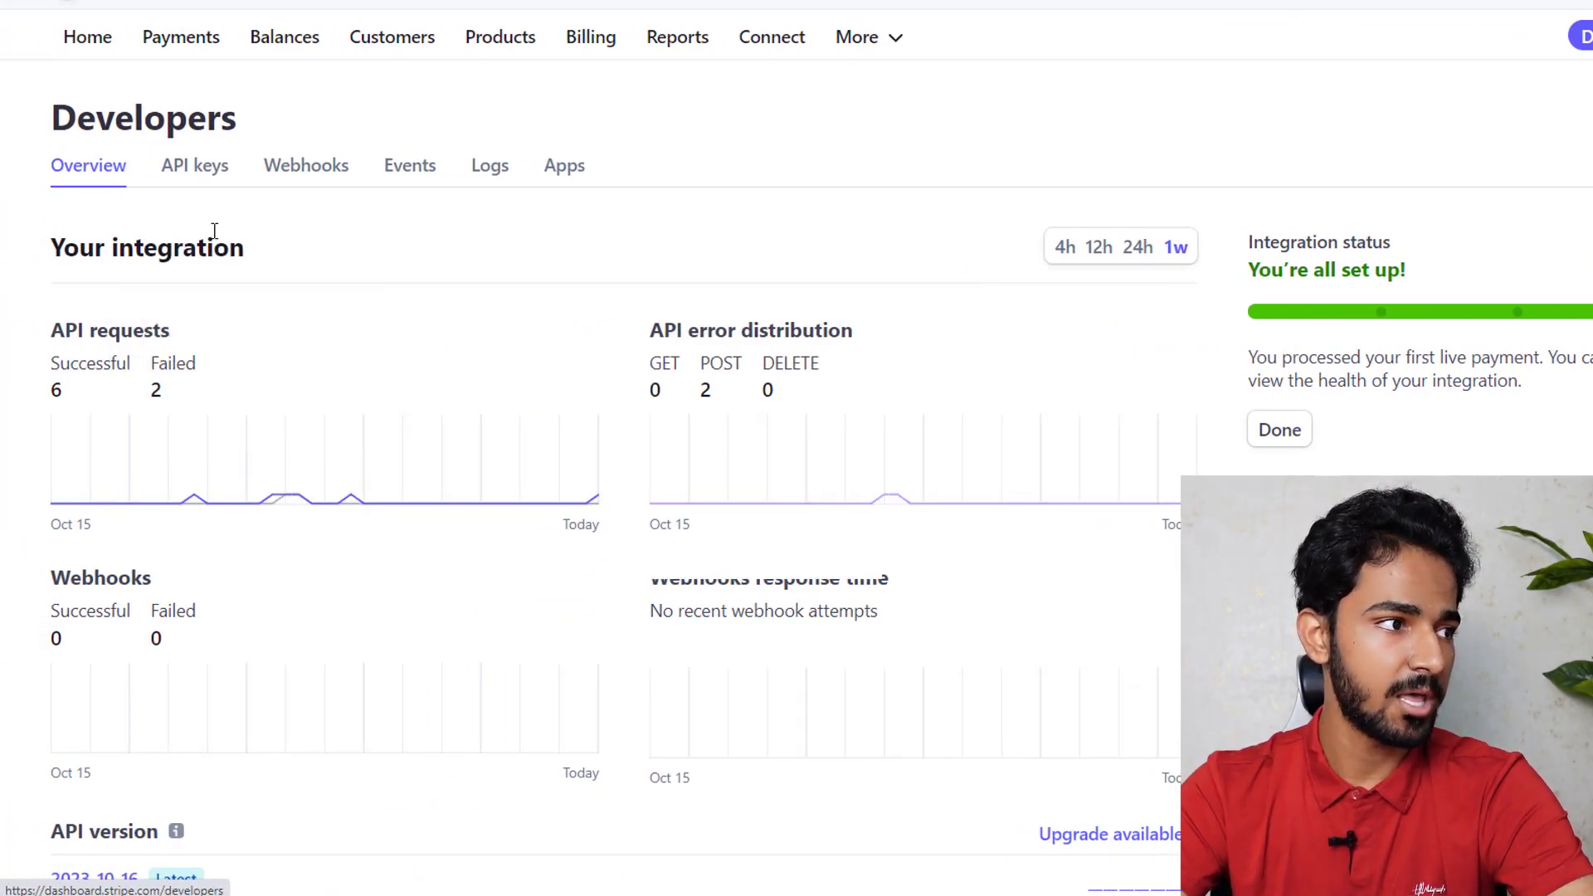
click(189, 180)
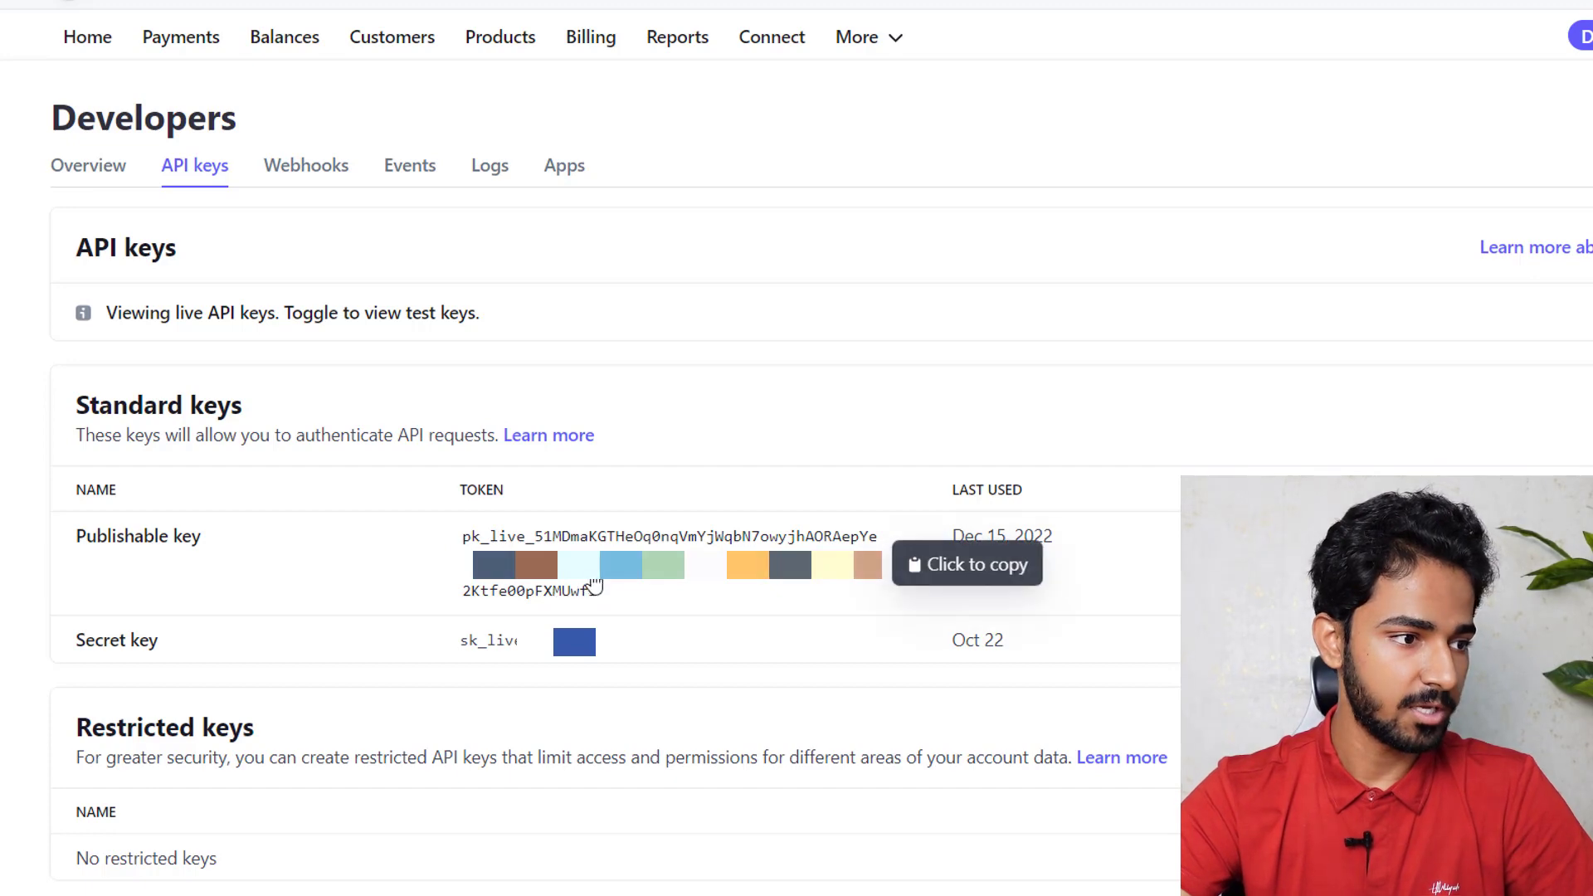
click(711, 577)
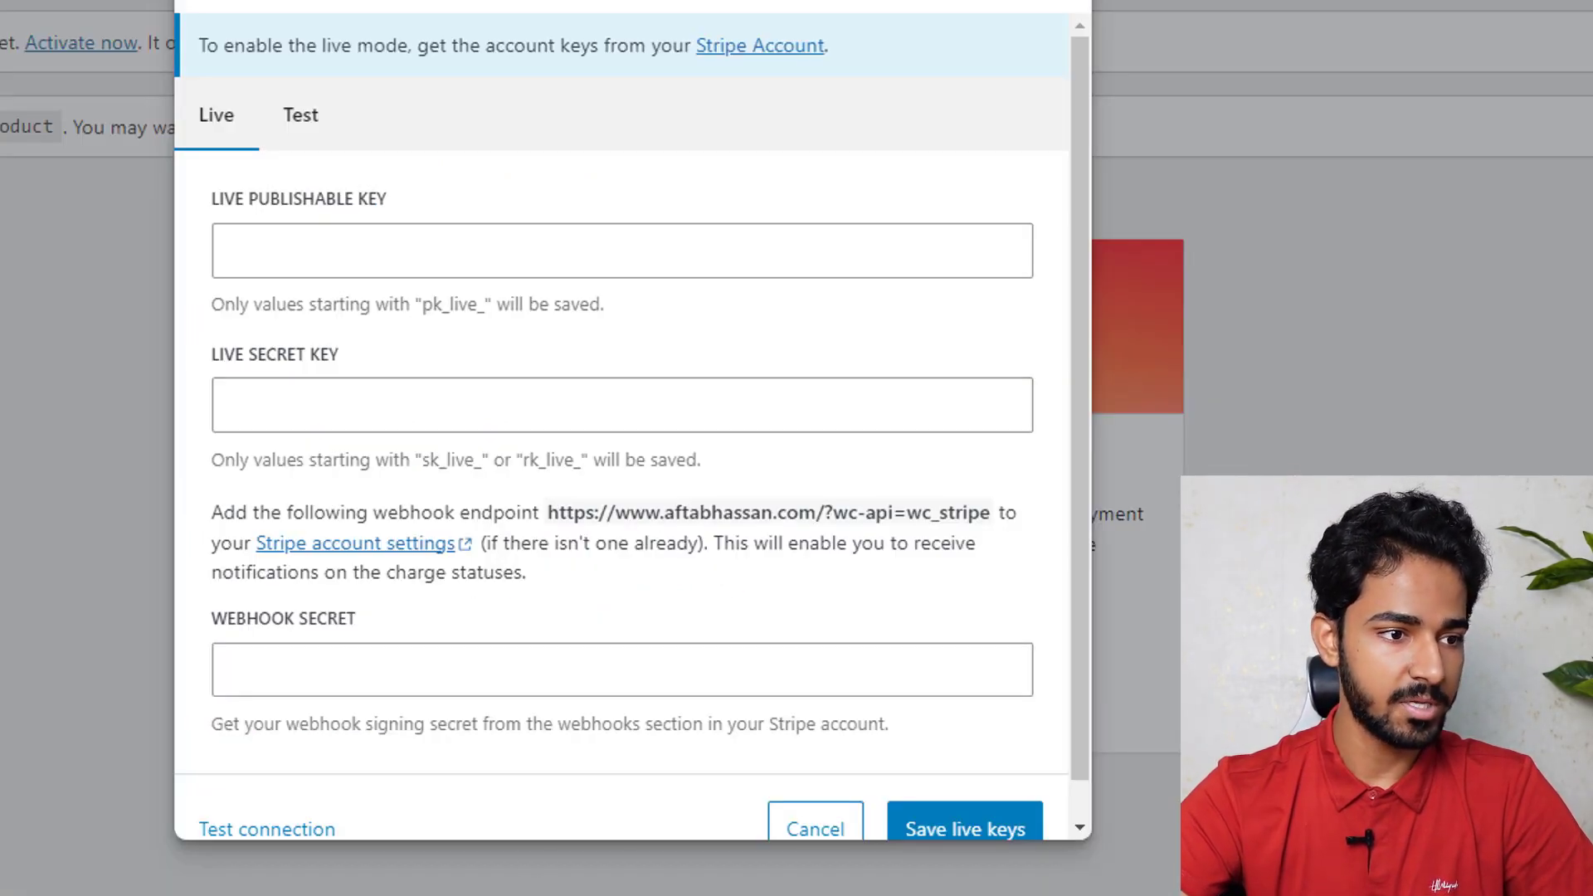
right_click(355, 251)
click(419, 441)
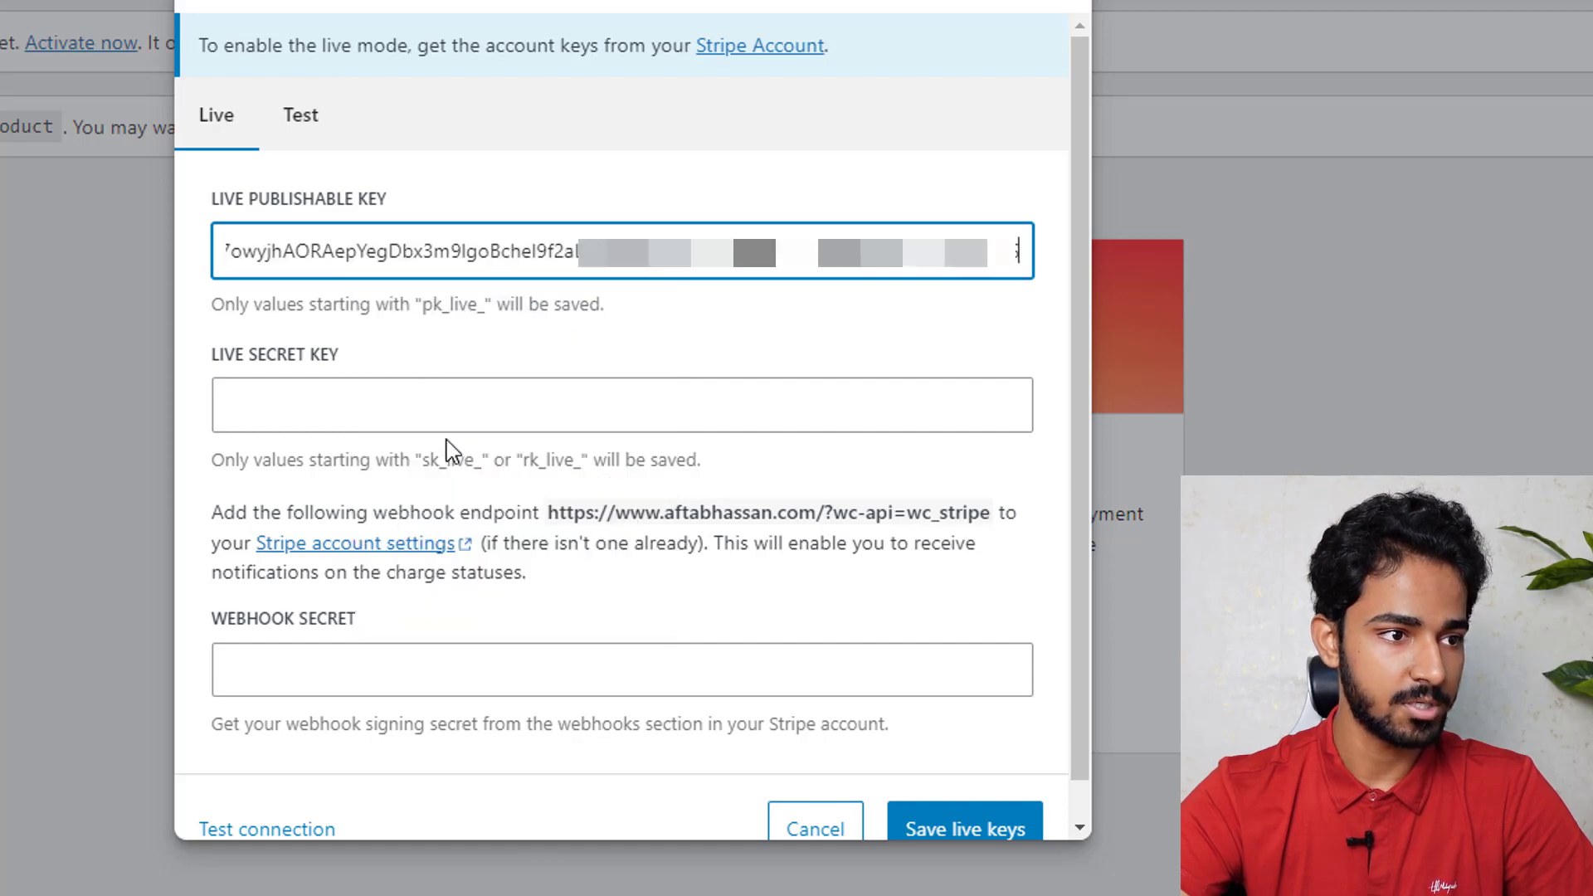
click(381, 452)
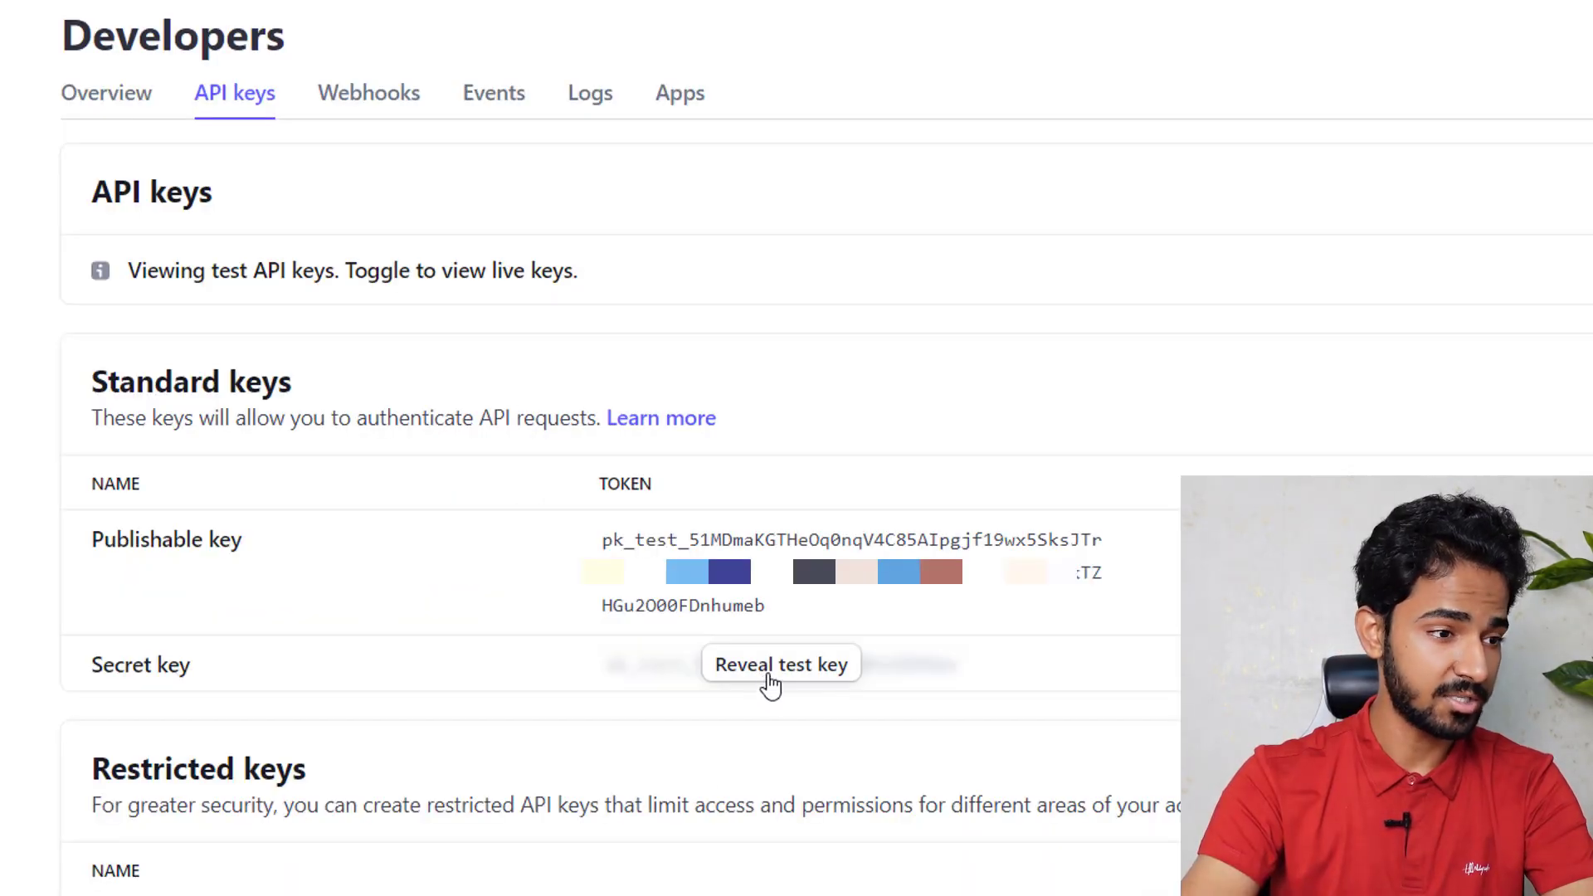
Reveal the Stripe secret test key and paste it into the store's secret key field
click(769, 679)
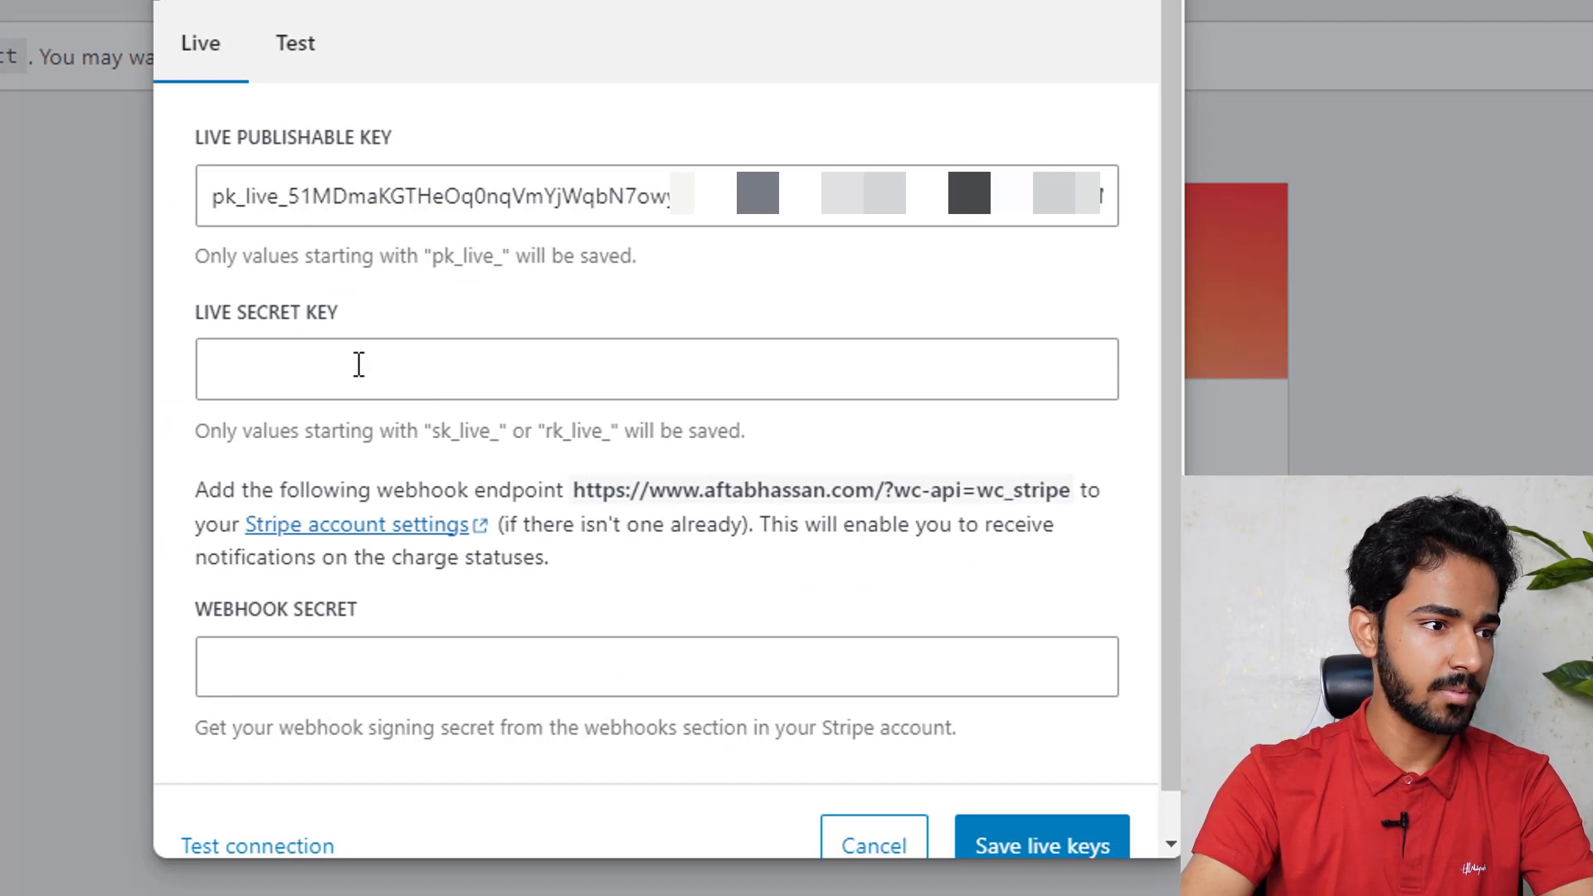
right_click(365, 371)
click(462, 580)
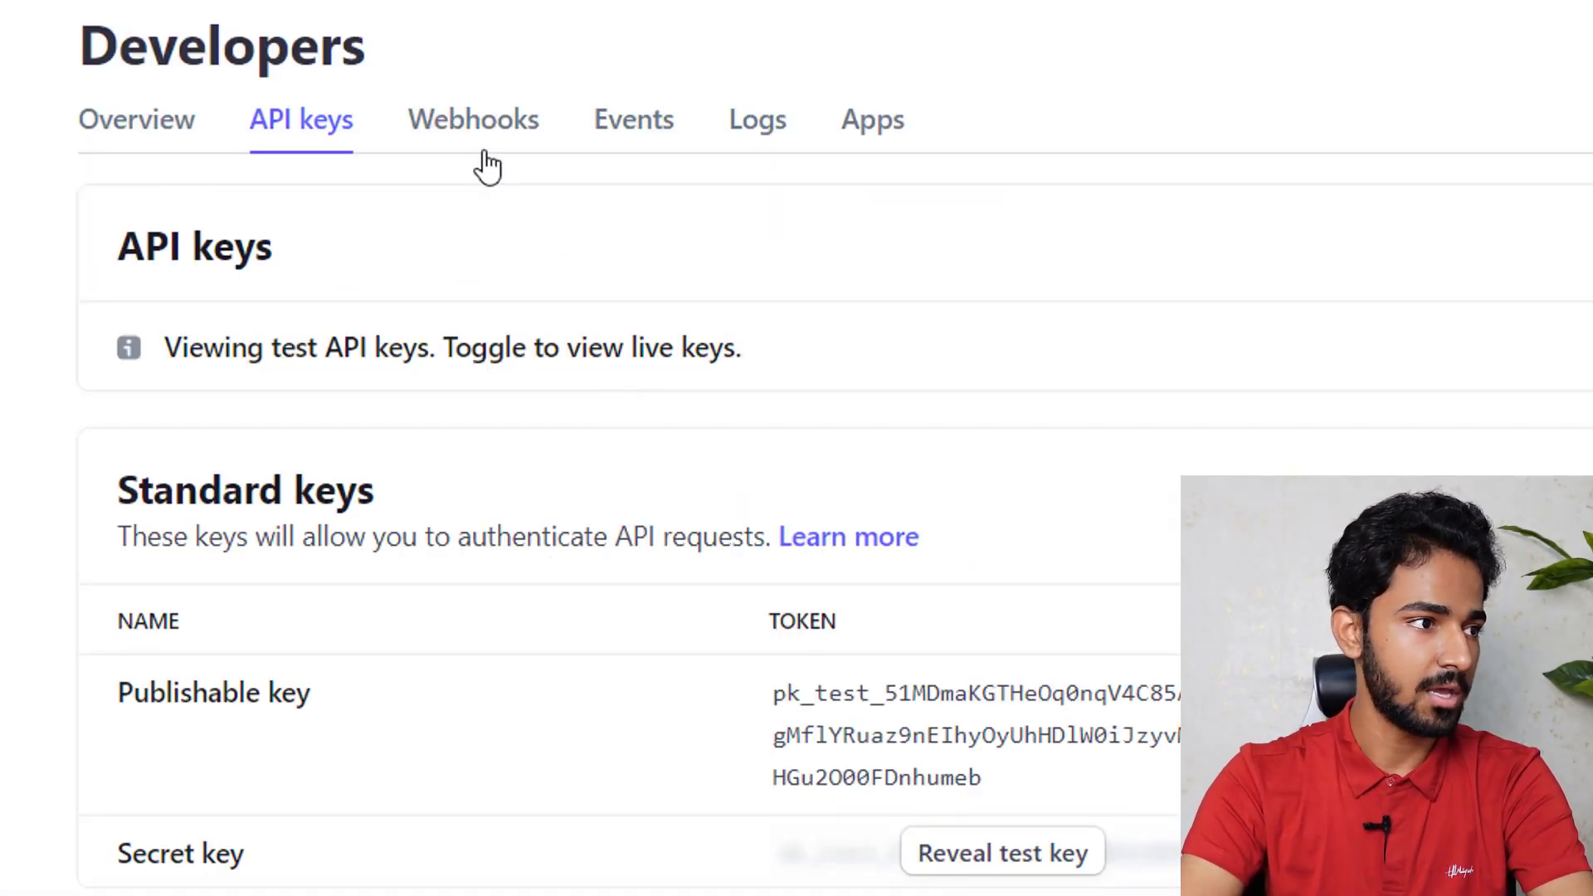
Start a new webhook endpoint in Stripe's Webhooks section and focus its Endpoint URL field
click(467, 140)
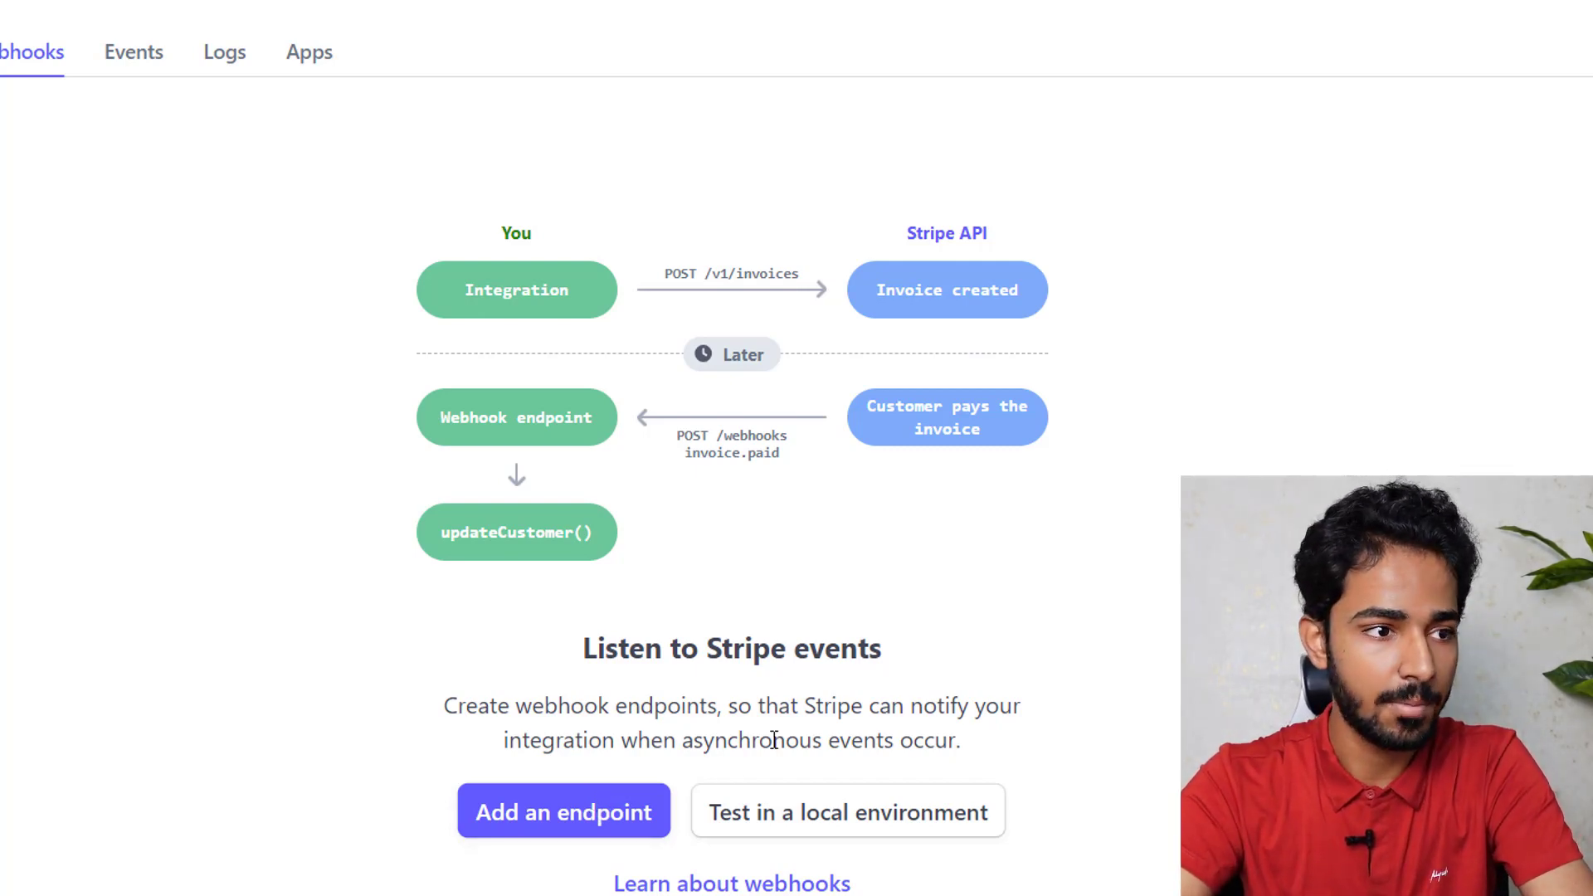
click(562, 817)
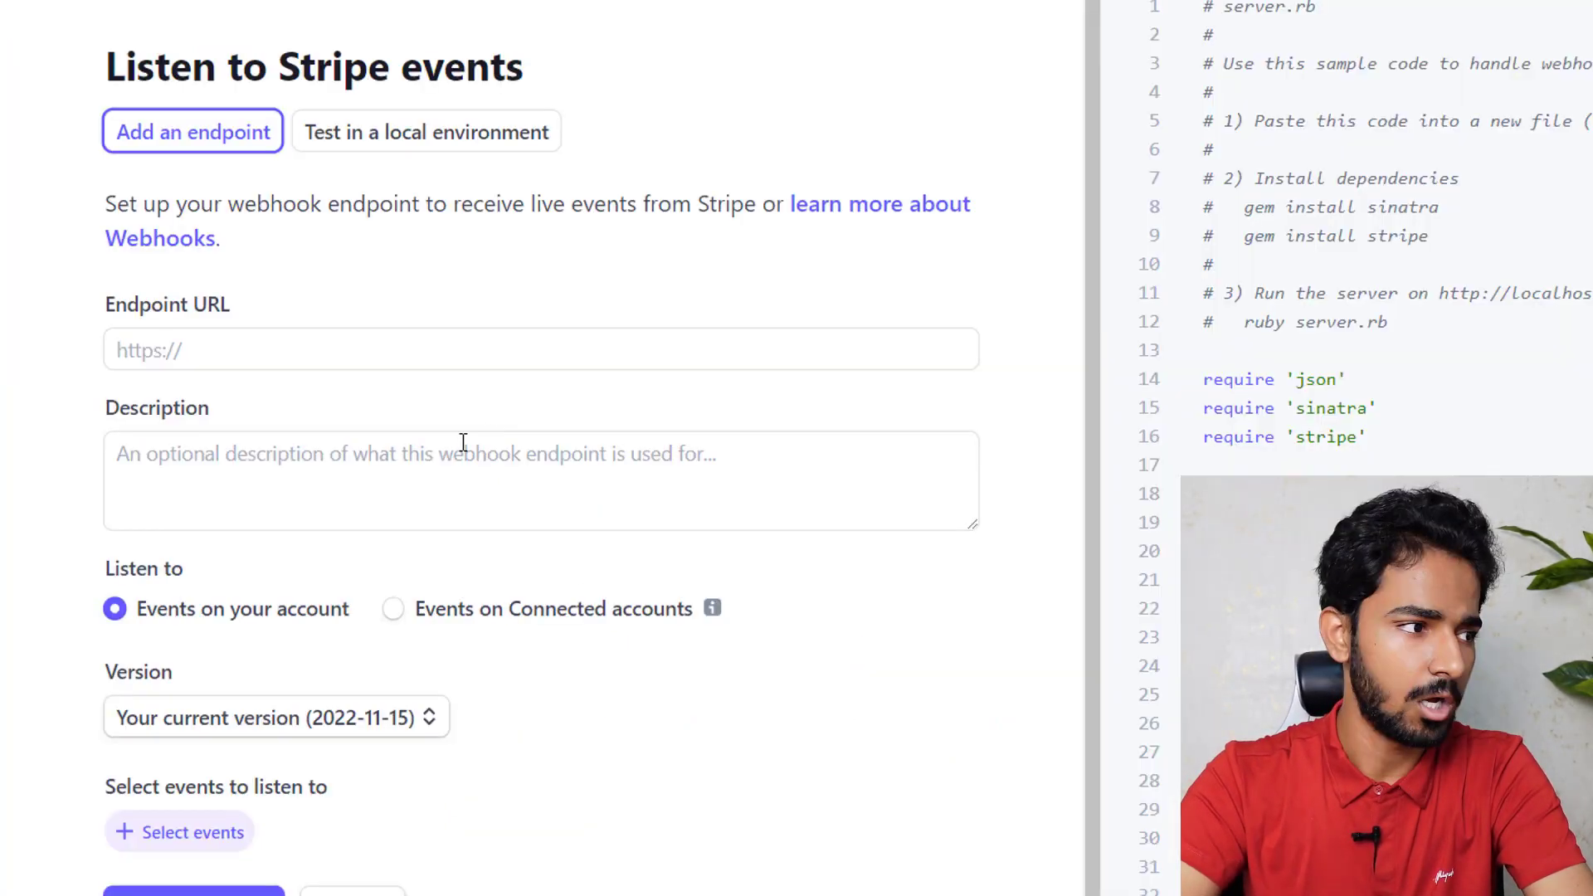
click(220, 349)
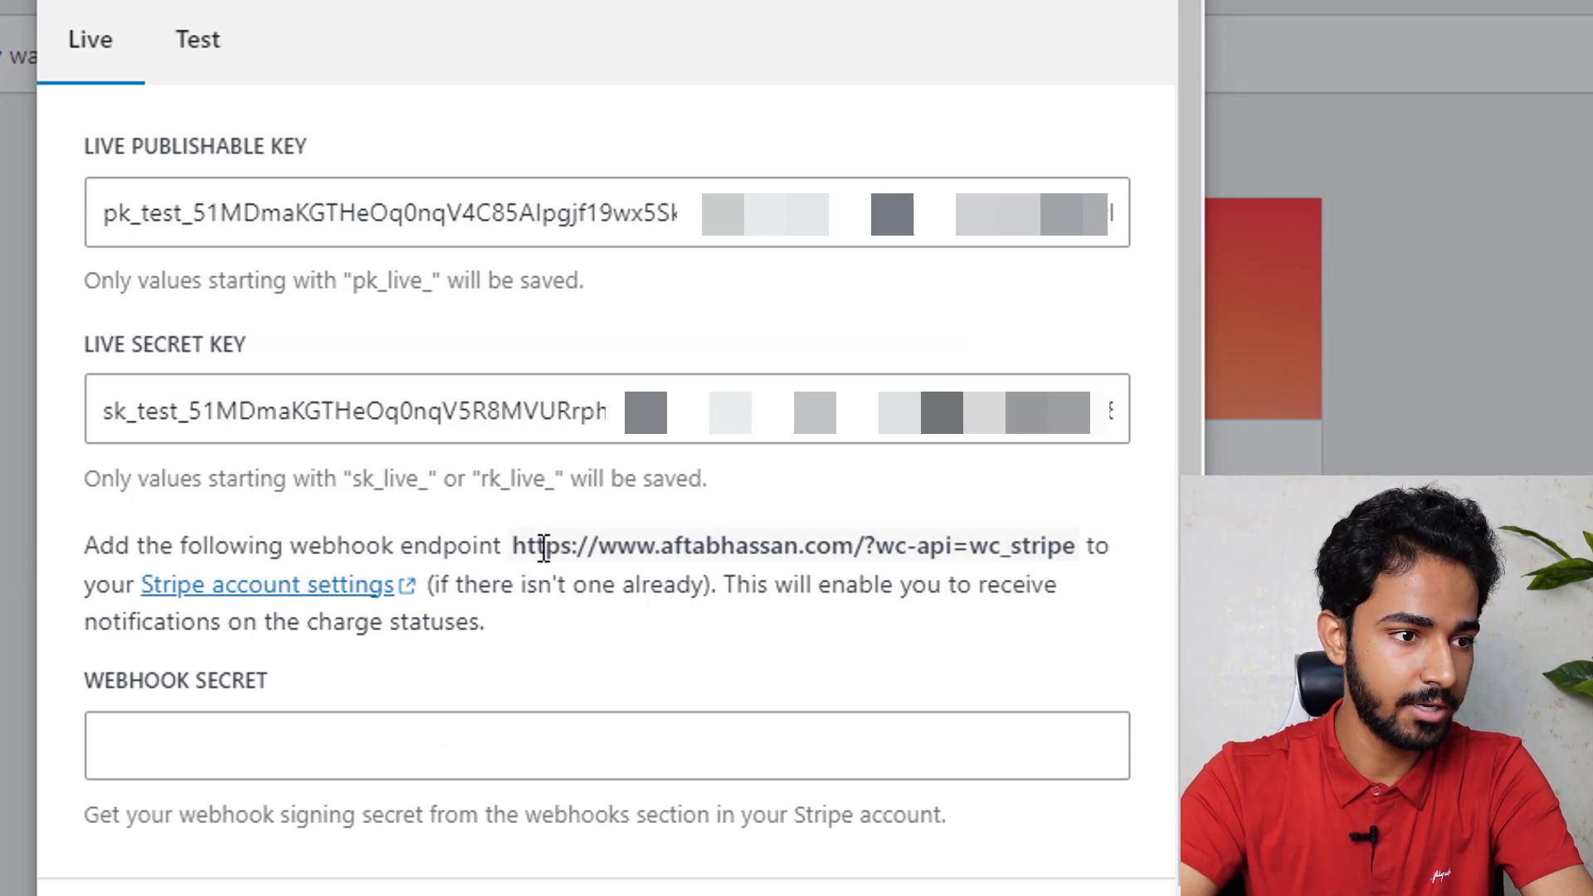
Copy the store's wc_stripe webhook URL into the Stripe Endpoint URL field
drag(512, 546, 1079, 547)
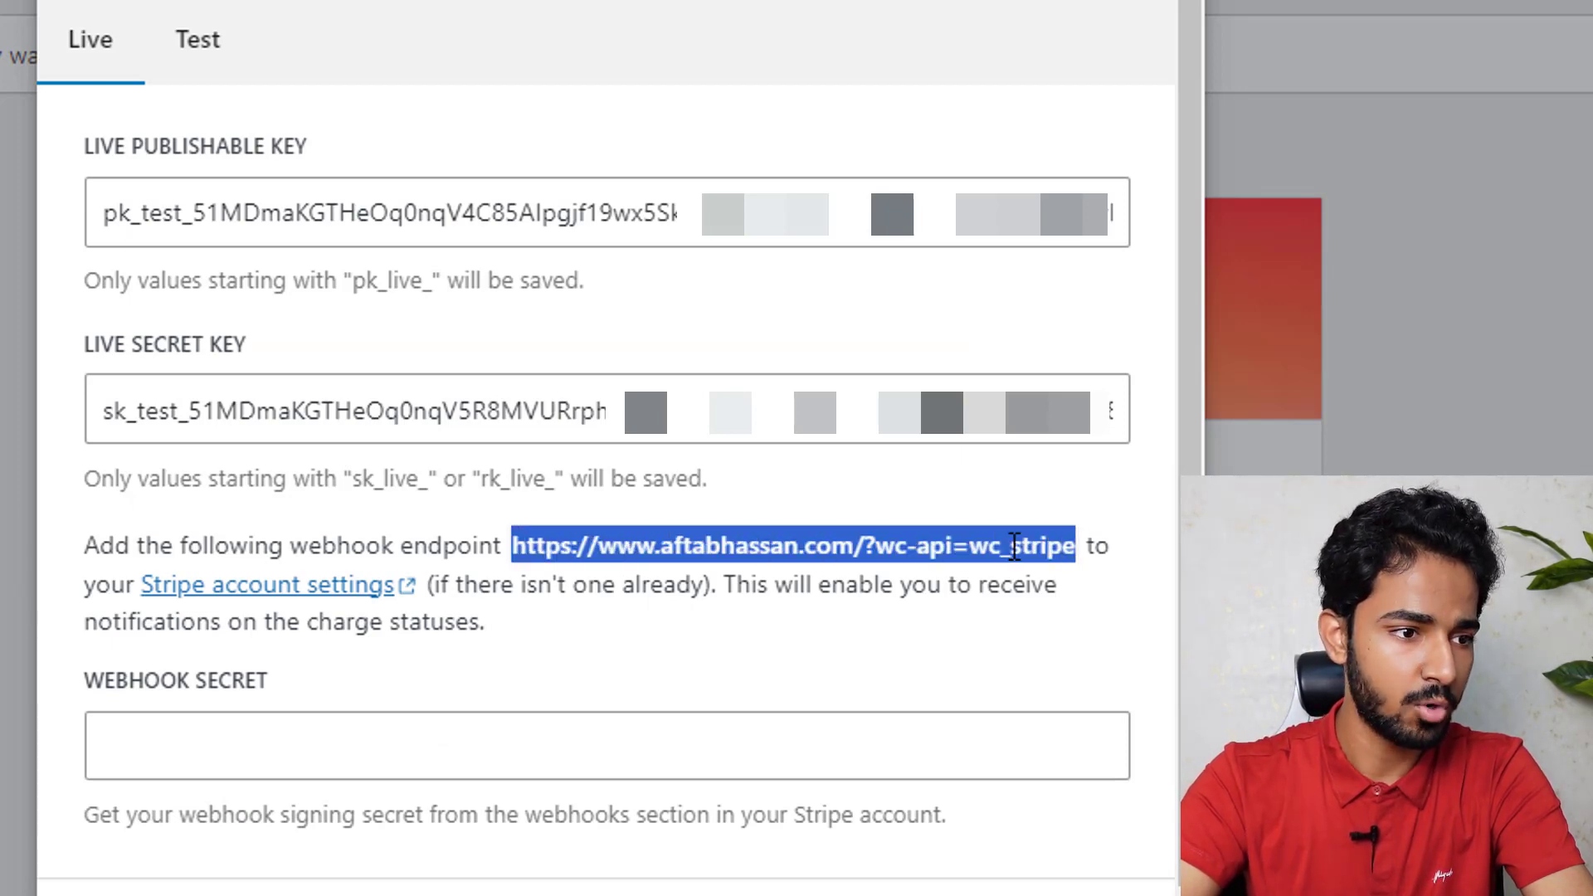
right_click(893, 546)
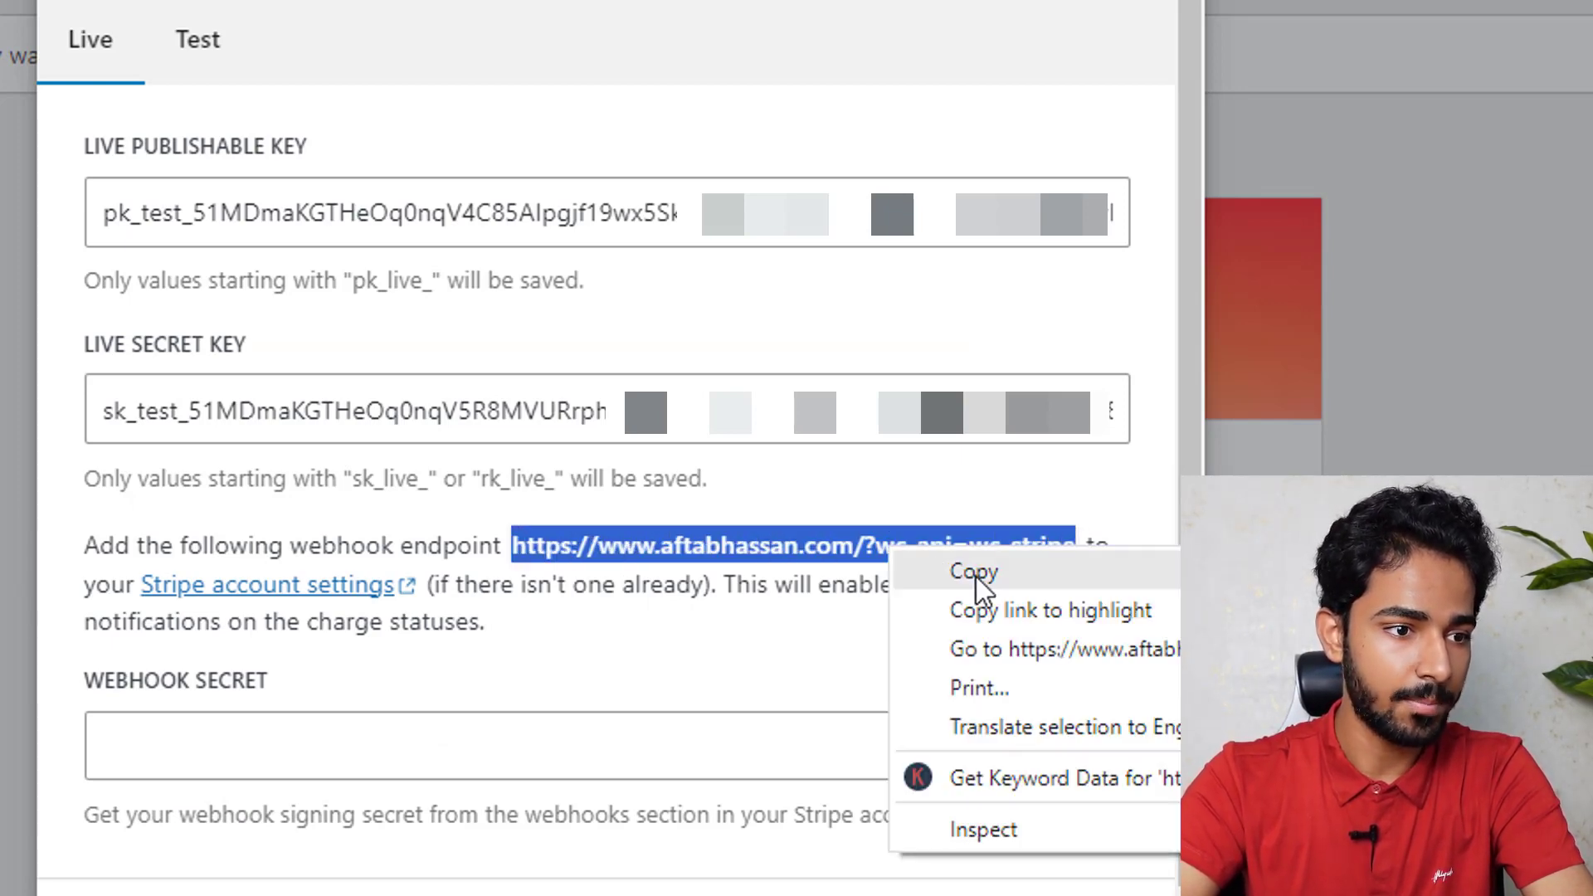
click(976, 575)
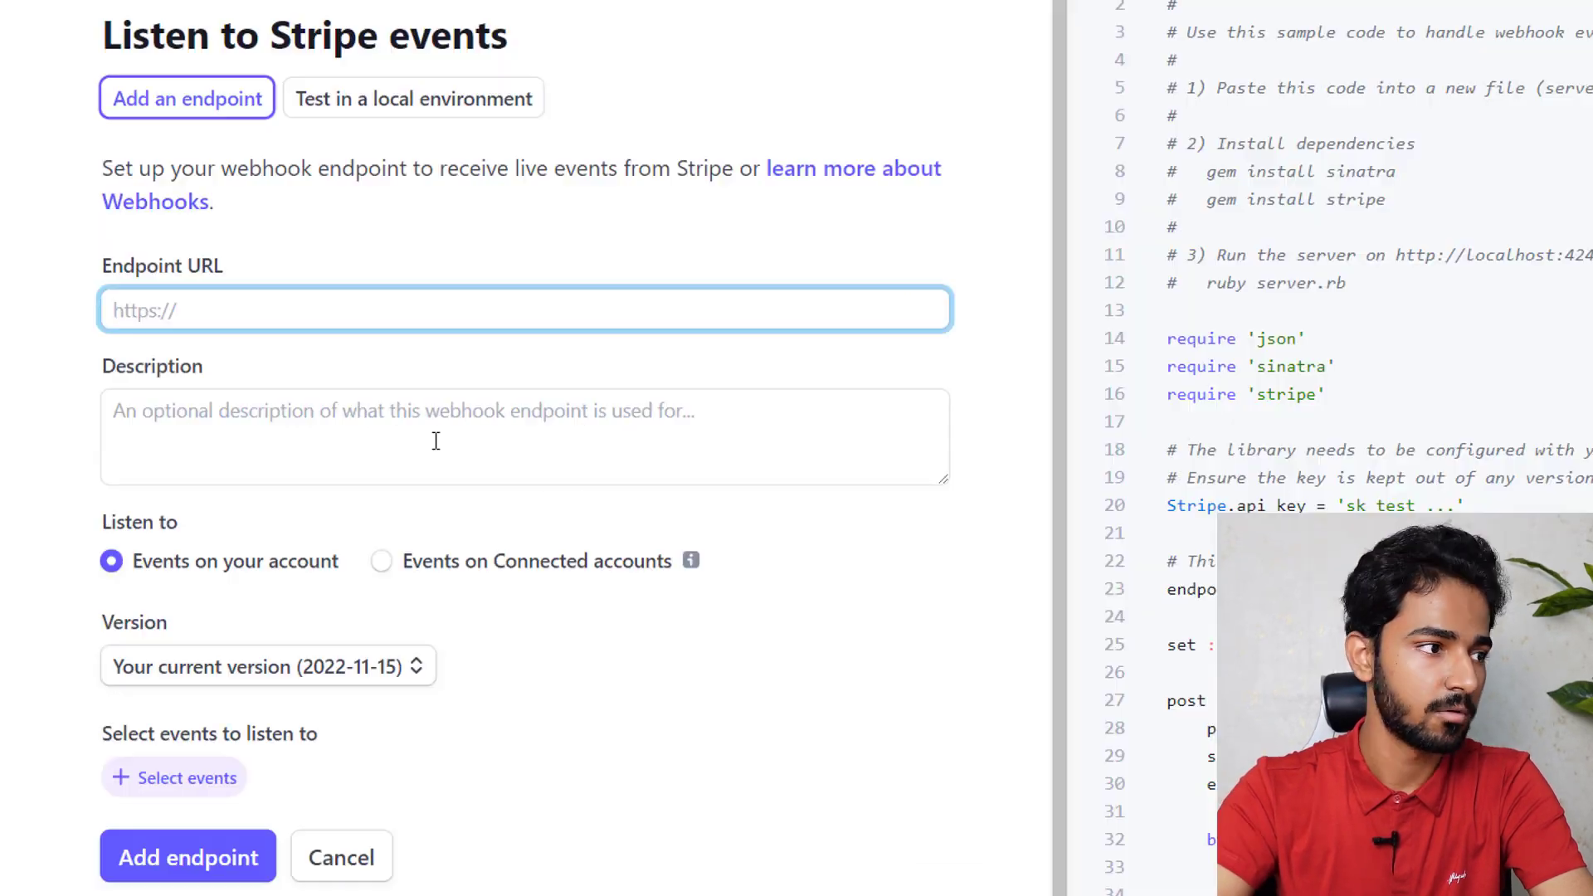
right_click(234, 316)
click(312, 496)
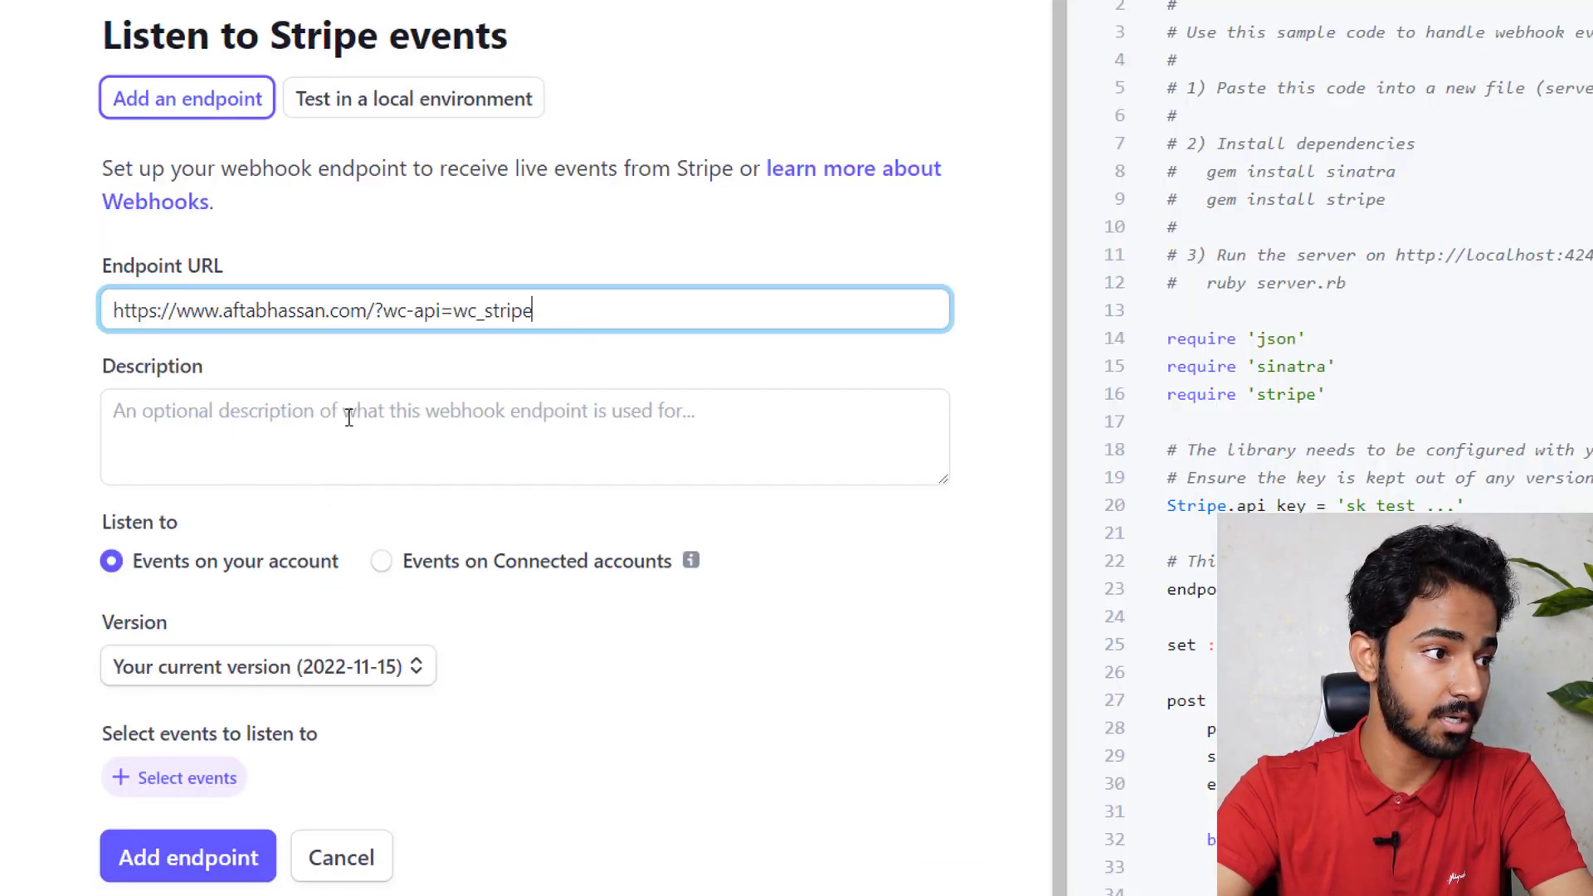
Enter a short charge description for the endpoint and bring up the events-to-send list
click(292, 429)
text(Aftab Hassan charge)
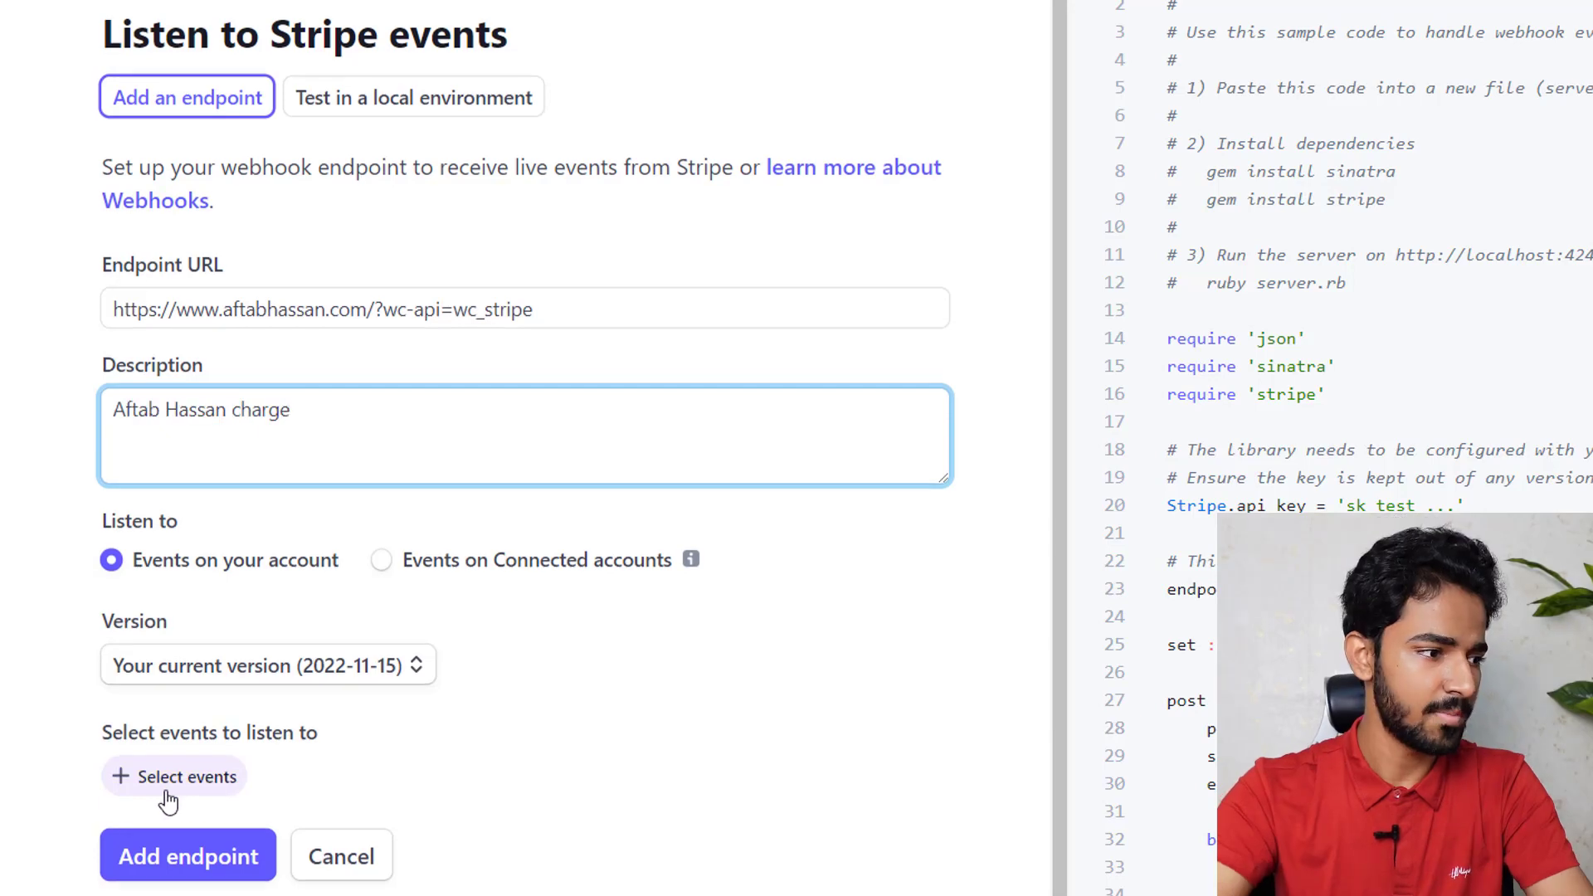
click(171, 784)
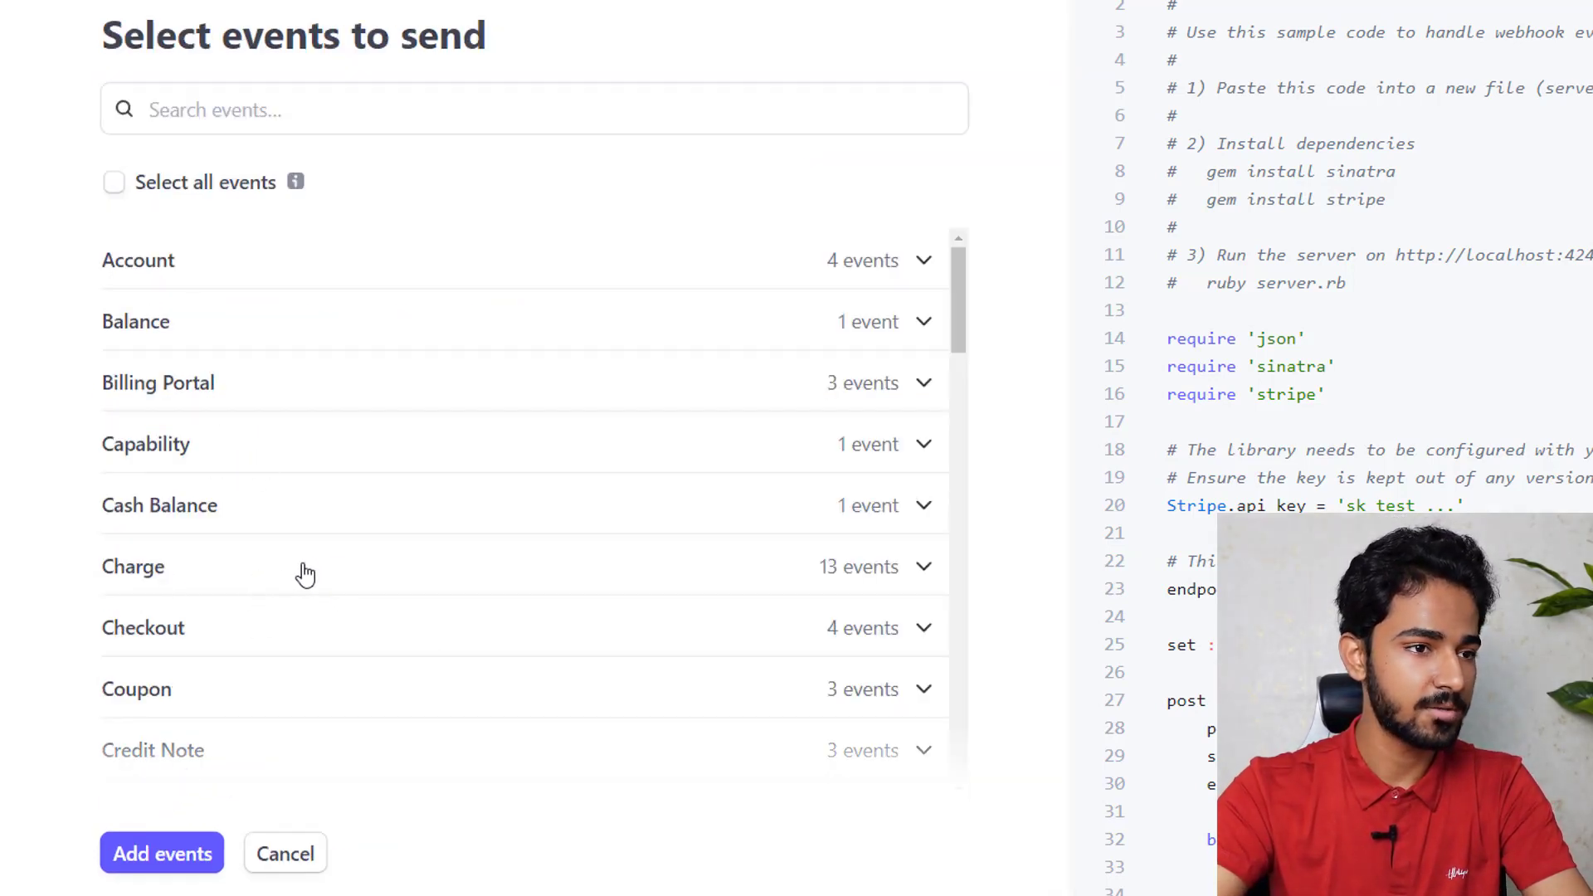
Subscribe the endpoint to the charge.captured event and create the endpoint
click(204, 572)
scroll(576, 490, down, 3)
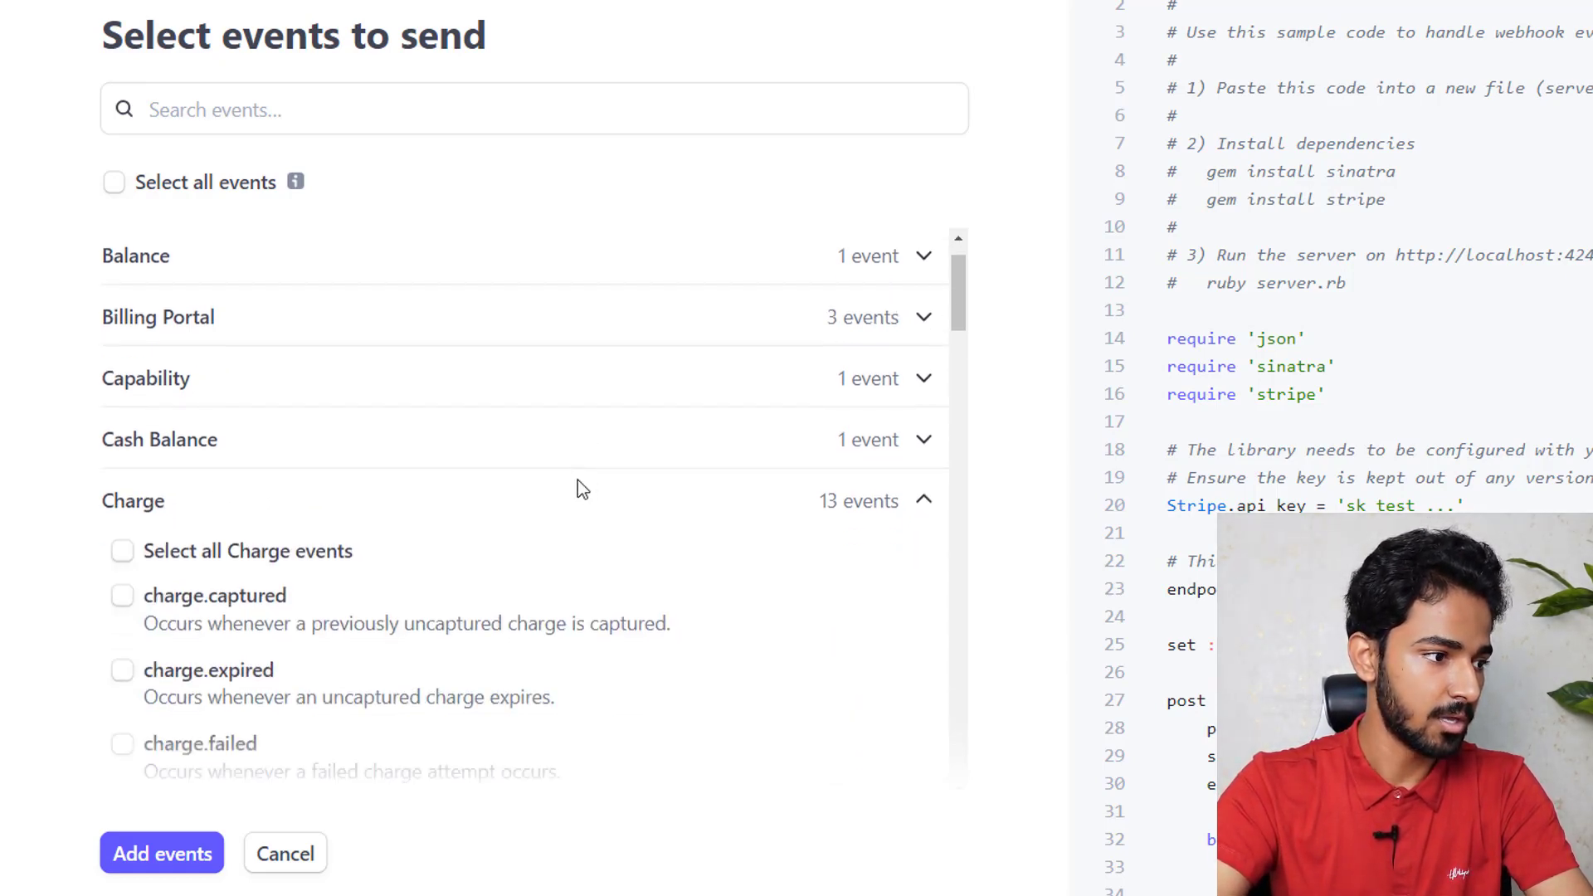
click(202, 452)
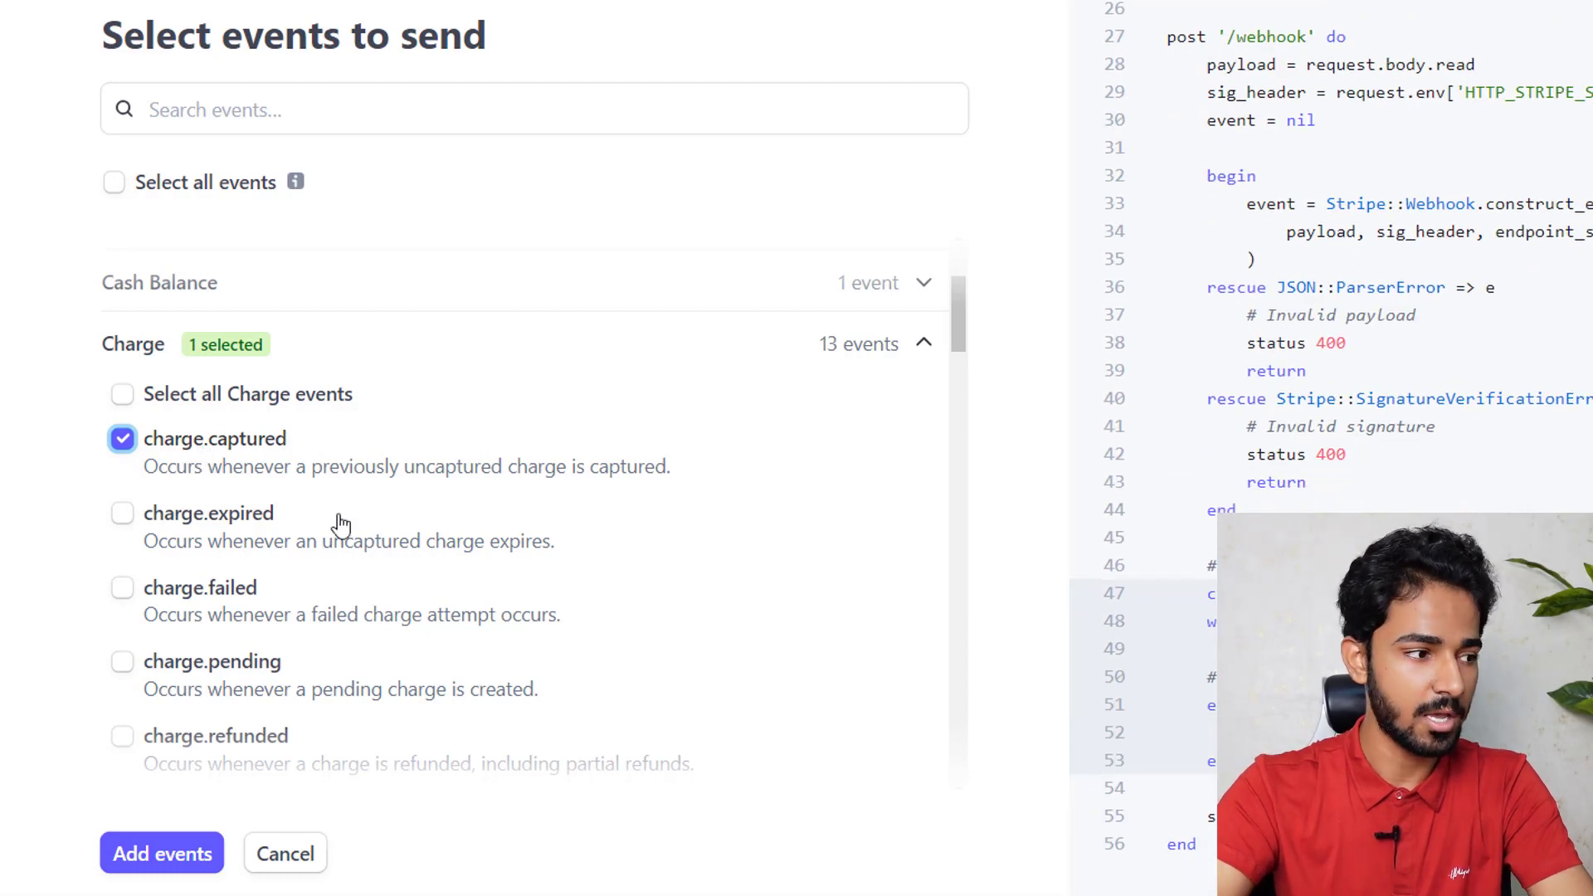
click(159, 856)
scroll(182, 855, down, 1)
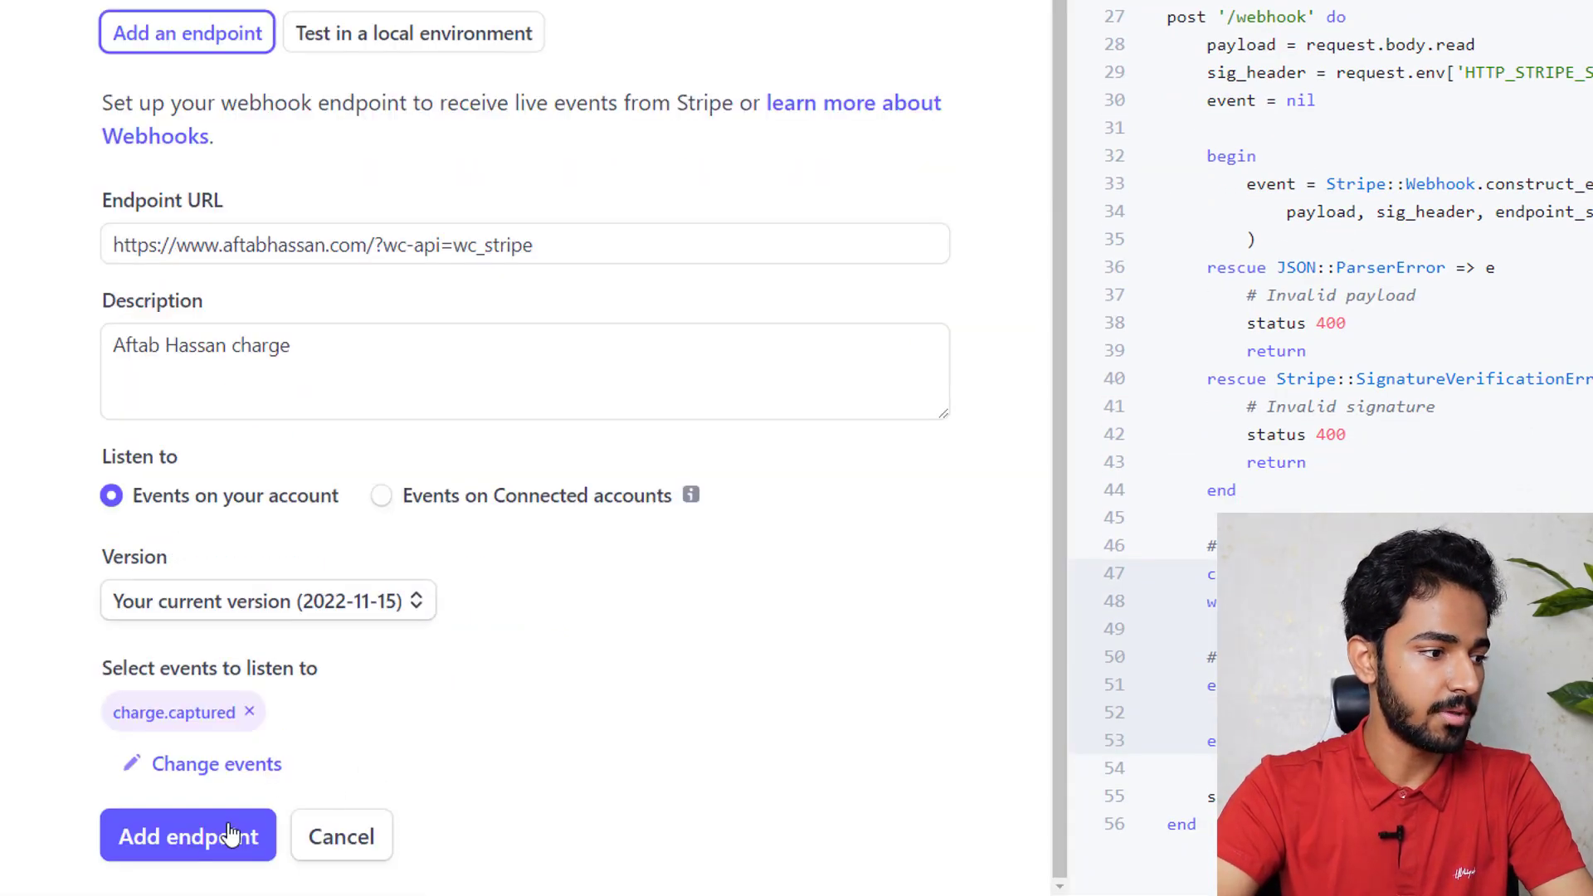
click(188, 838)
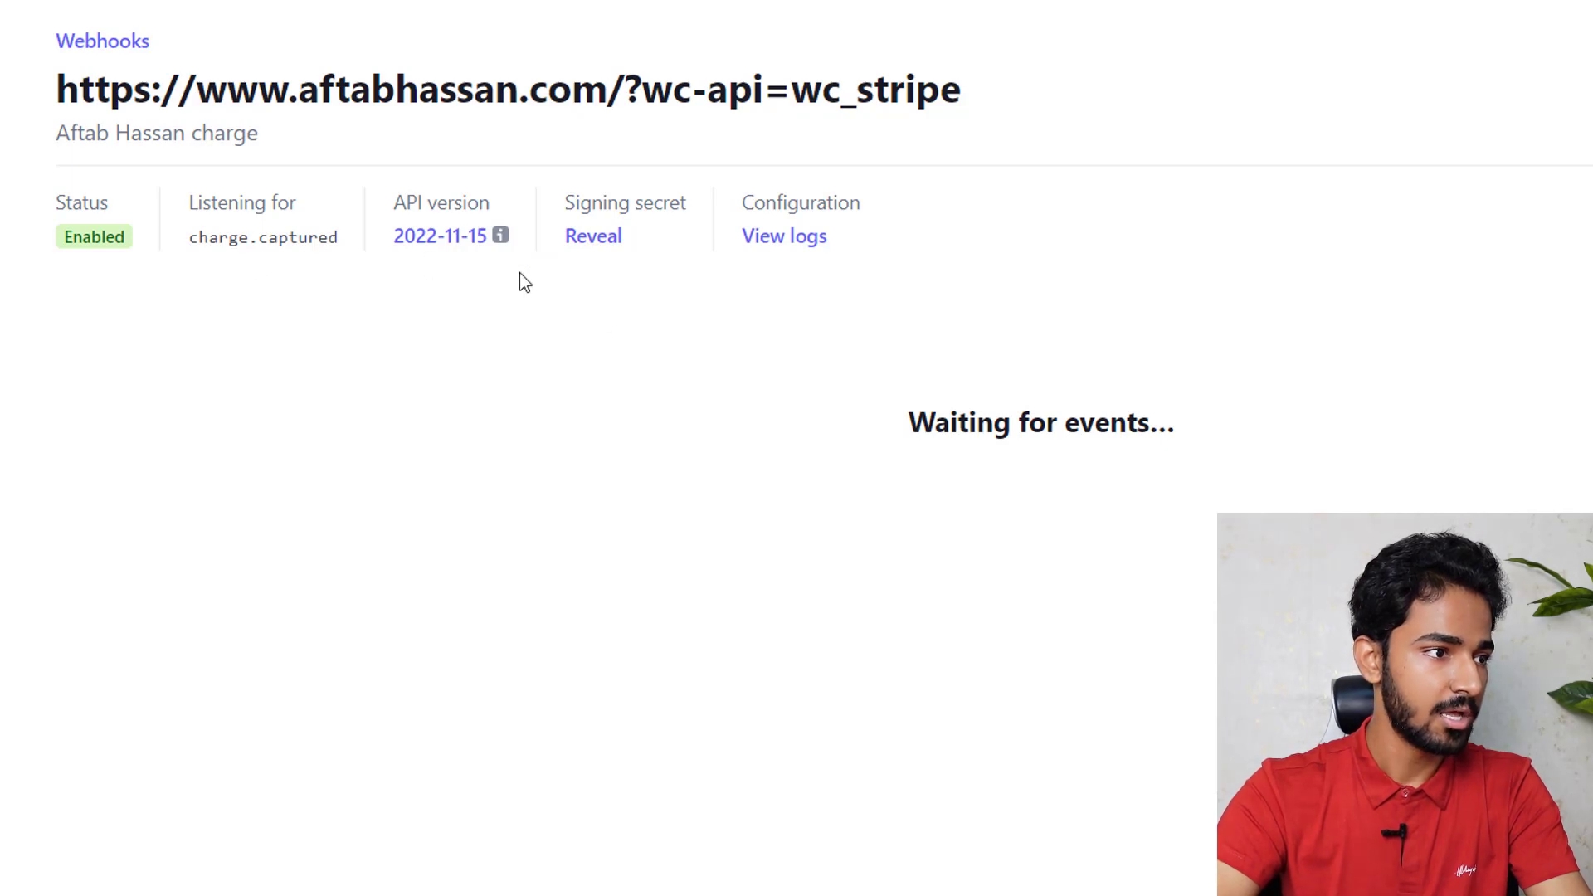
Reveal and copy the new endpoint's signing secret
click(608, 242)
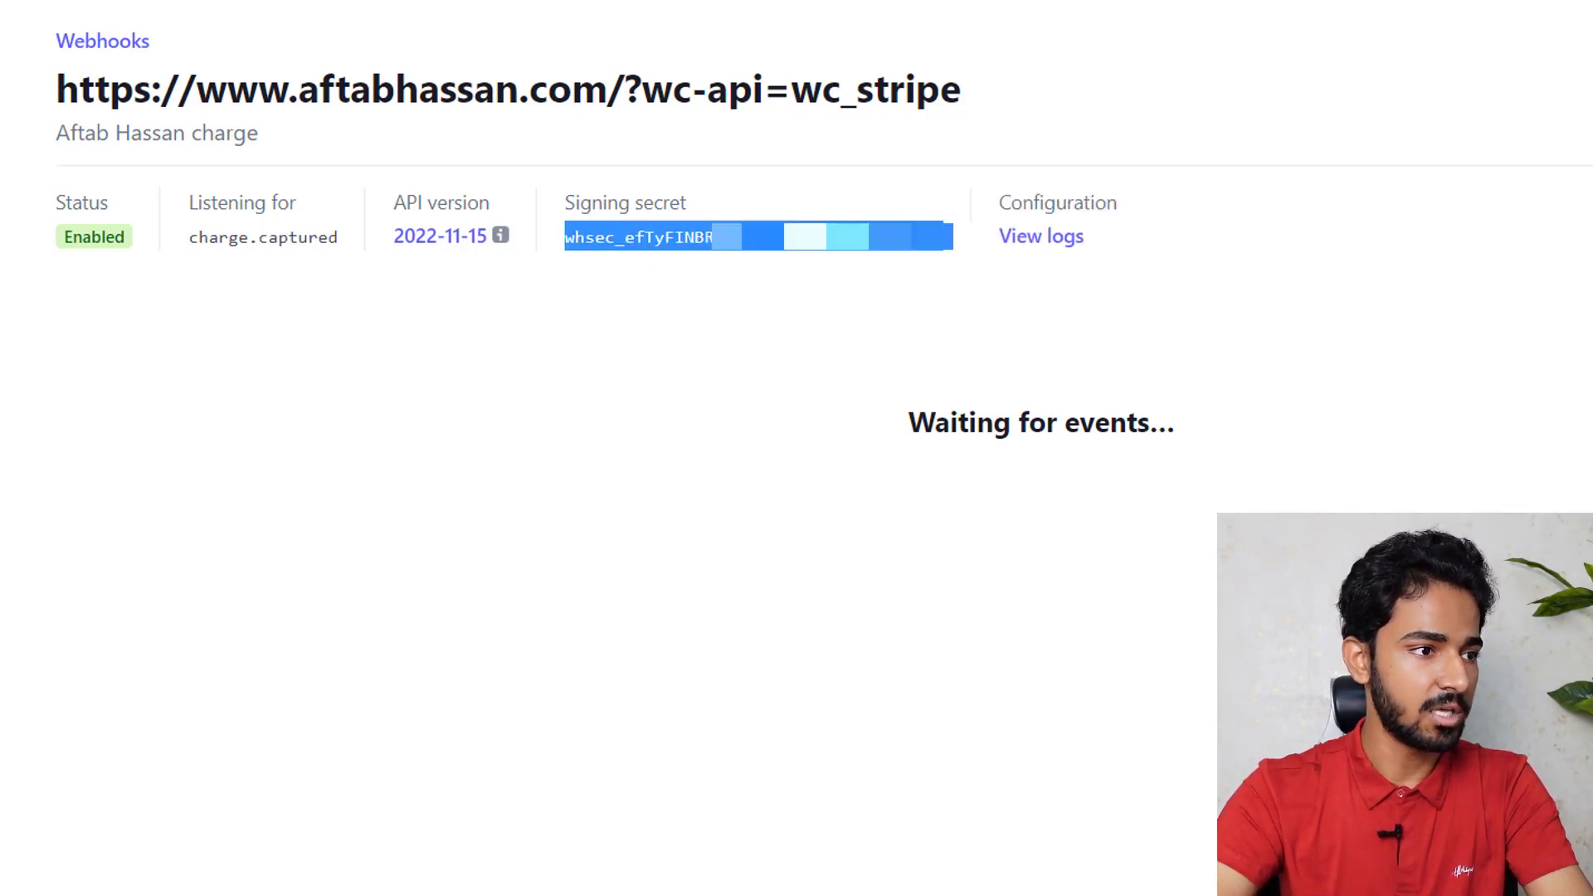
right_click(868, 239)
click(914, 254)
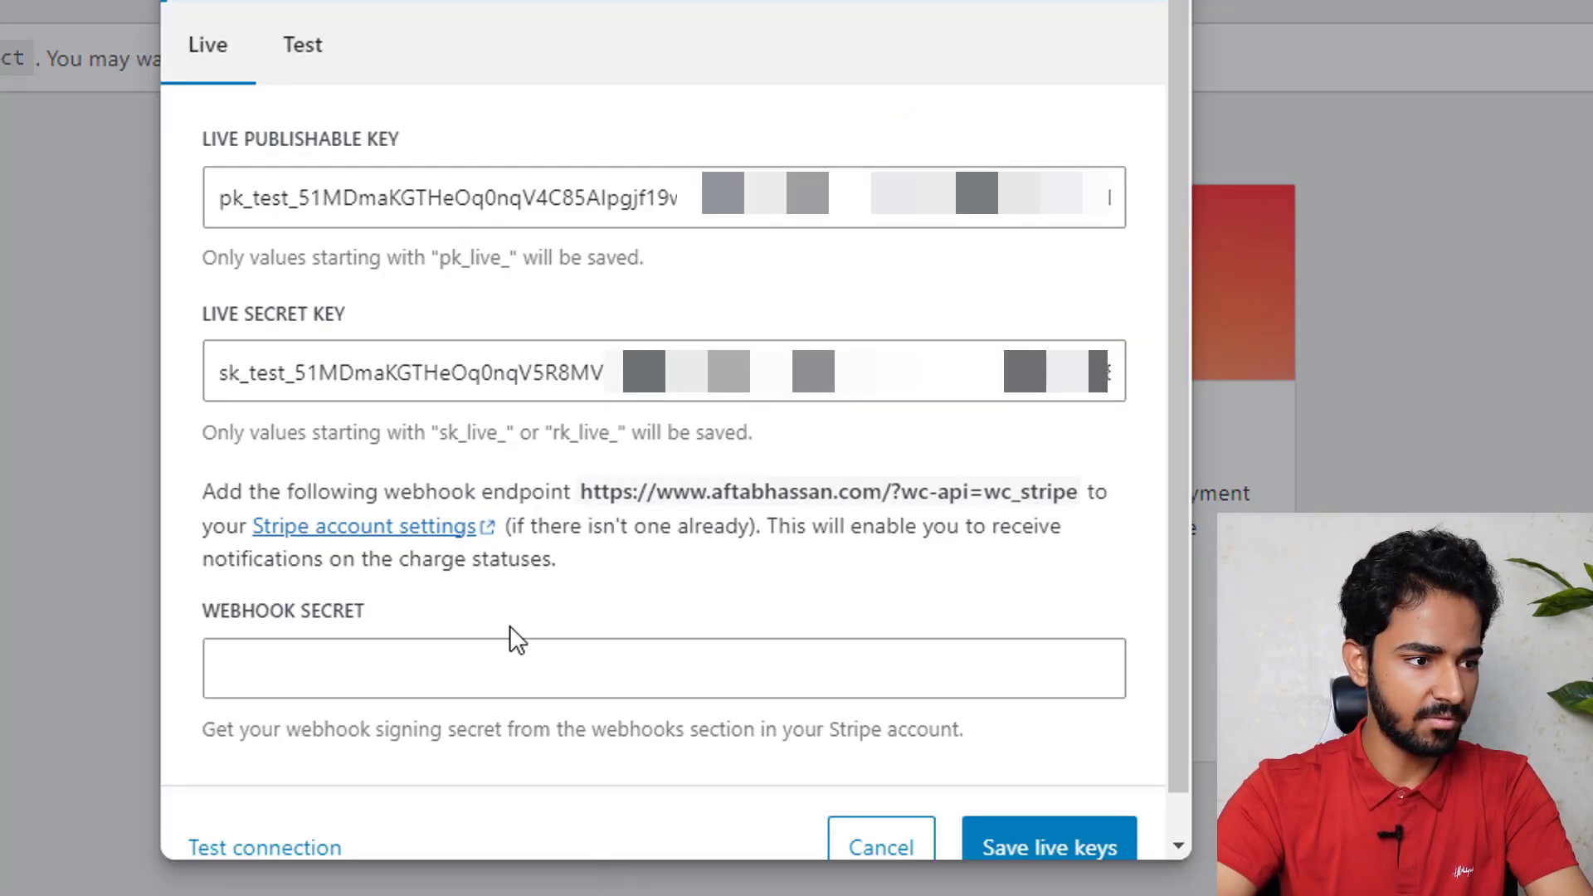
Paste the Stripe signing secret into the Webhook Secret field and save the live keys
click(295, 669)
right_click(297, 669)
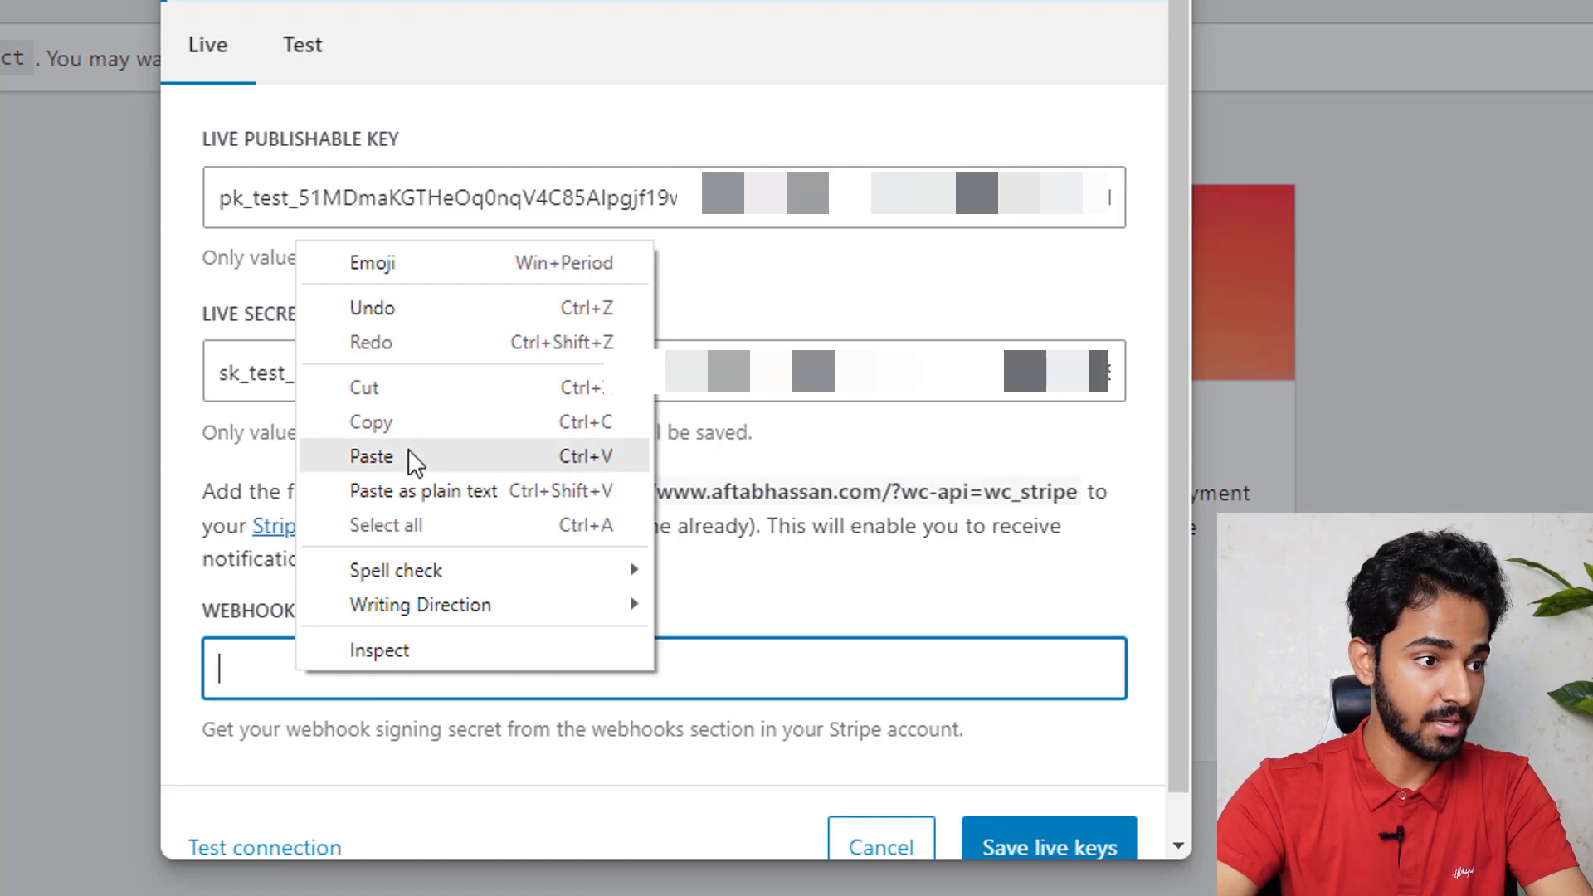
click(371, 457)
scroll(746, 630, down, 1)
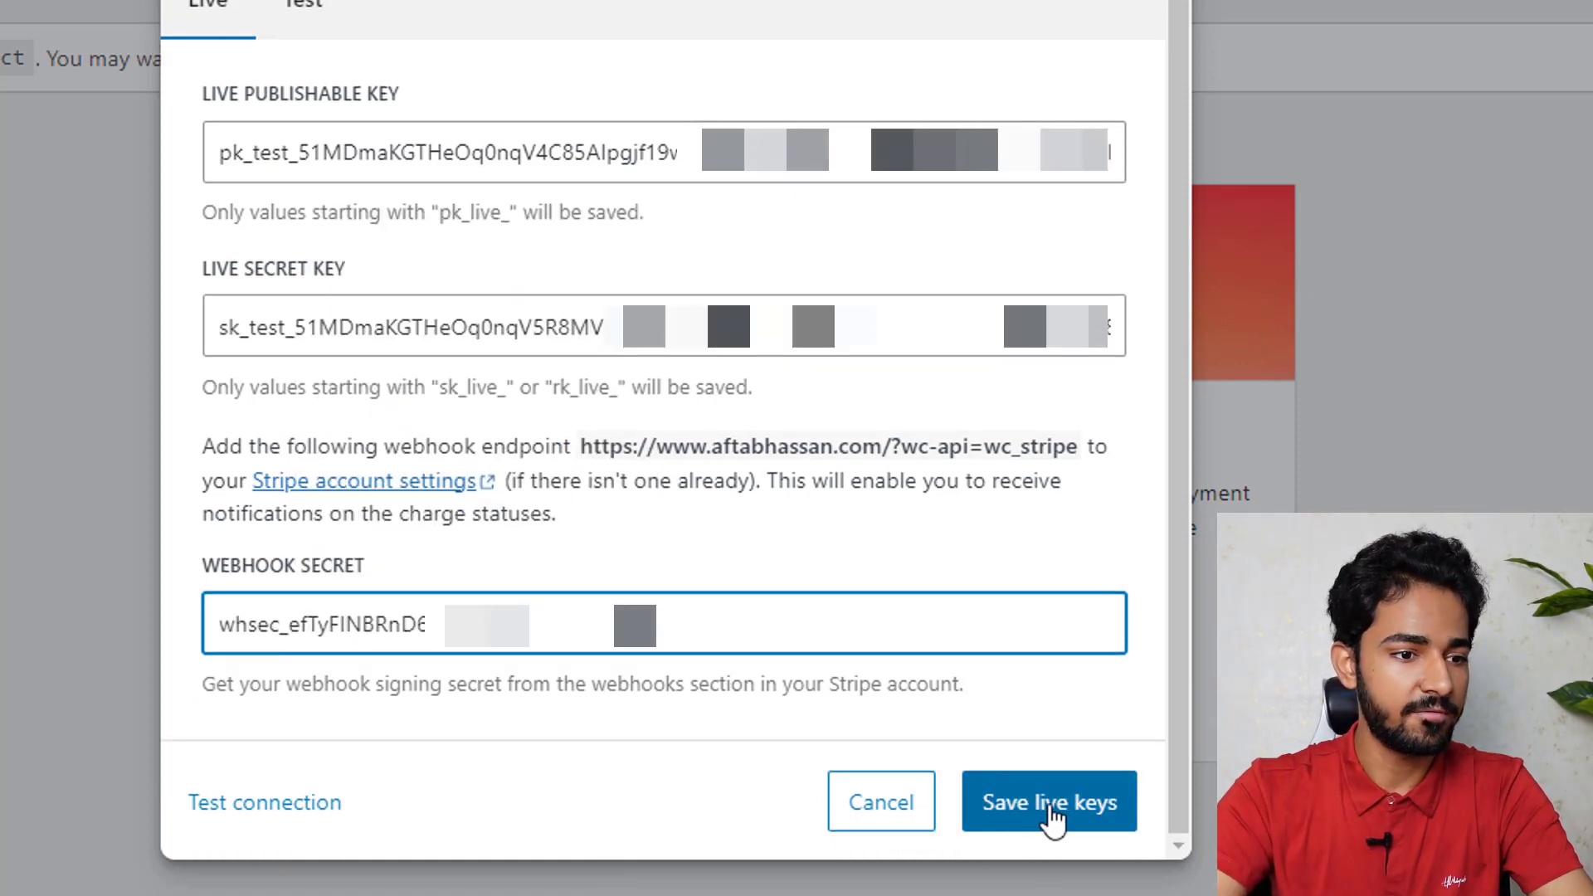
click(1047, 822)
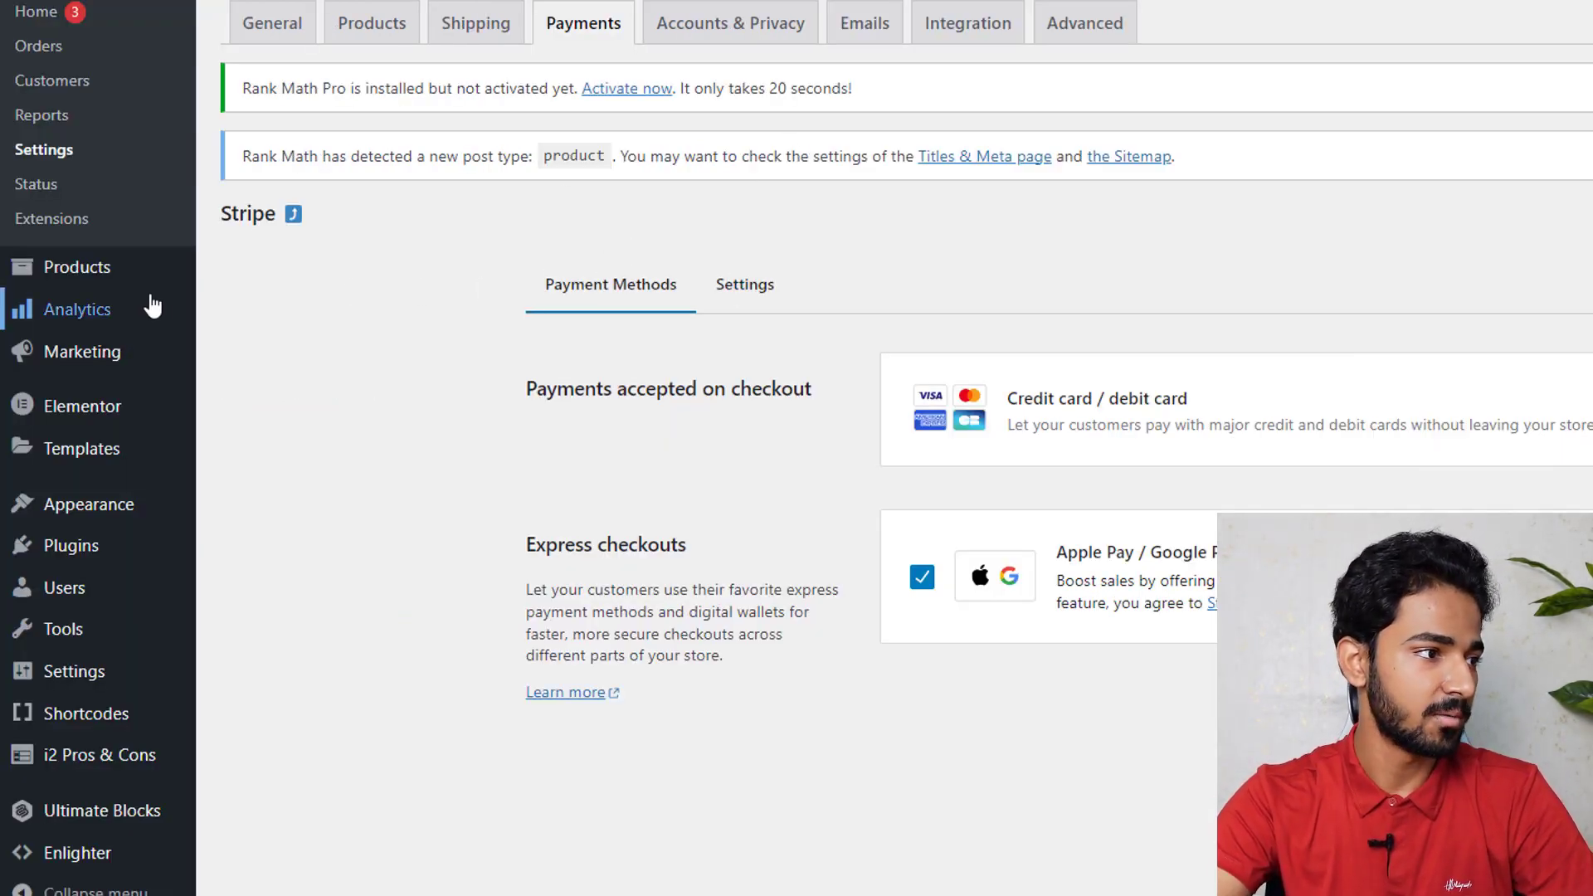
Start a new product and enter its name as the author's eBook title
mouse_move(147, 282)
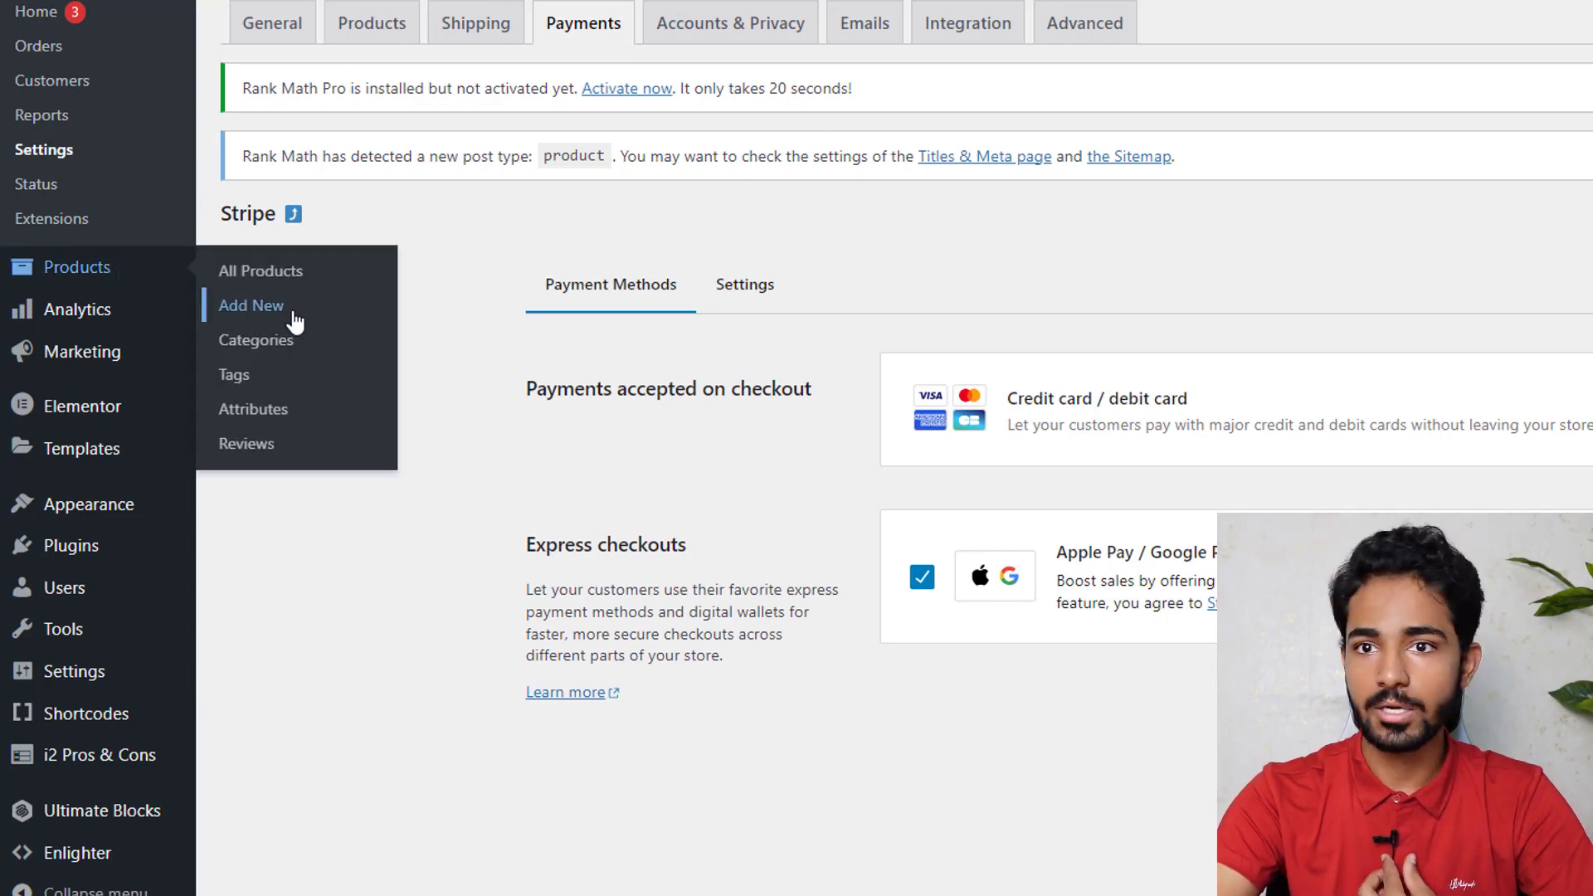
click(294, 322)
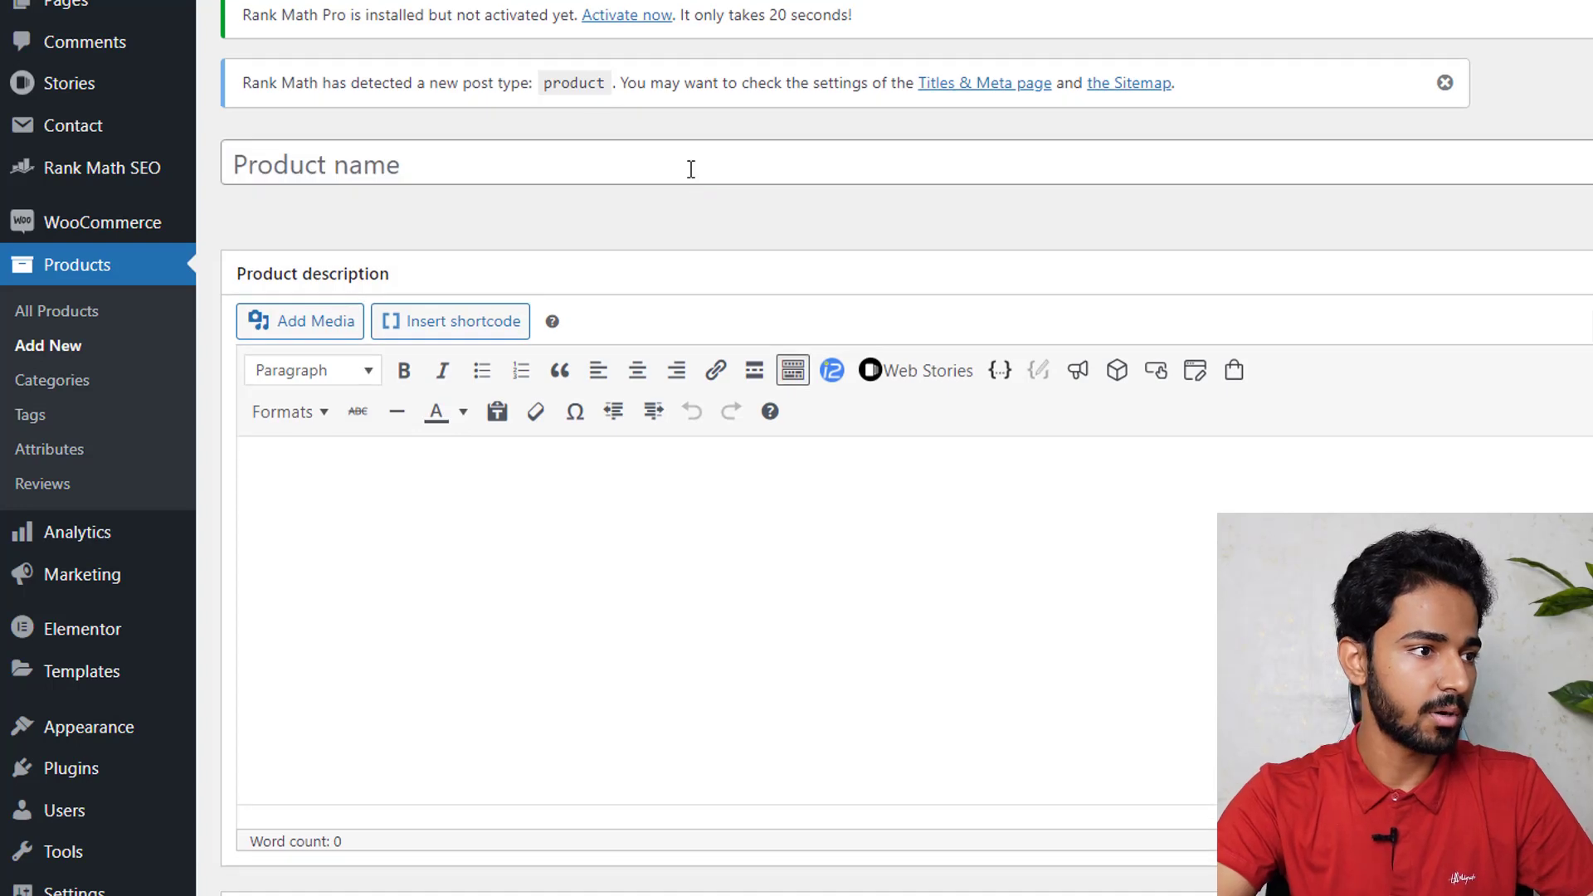
click(690, 169)
text(Aft)
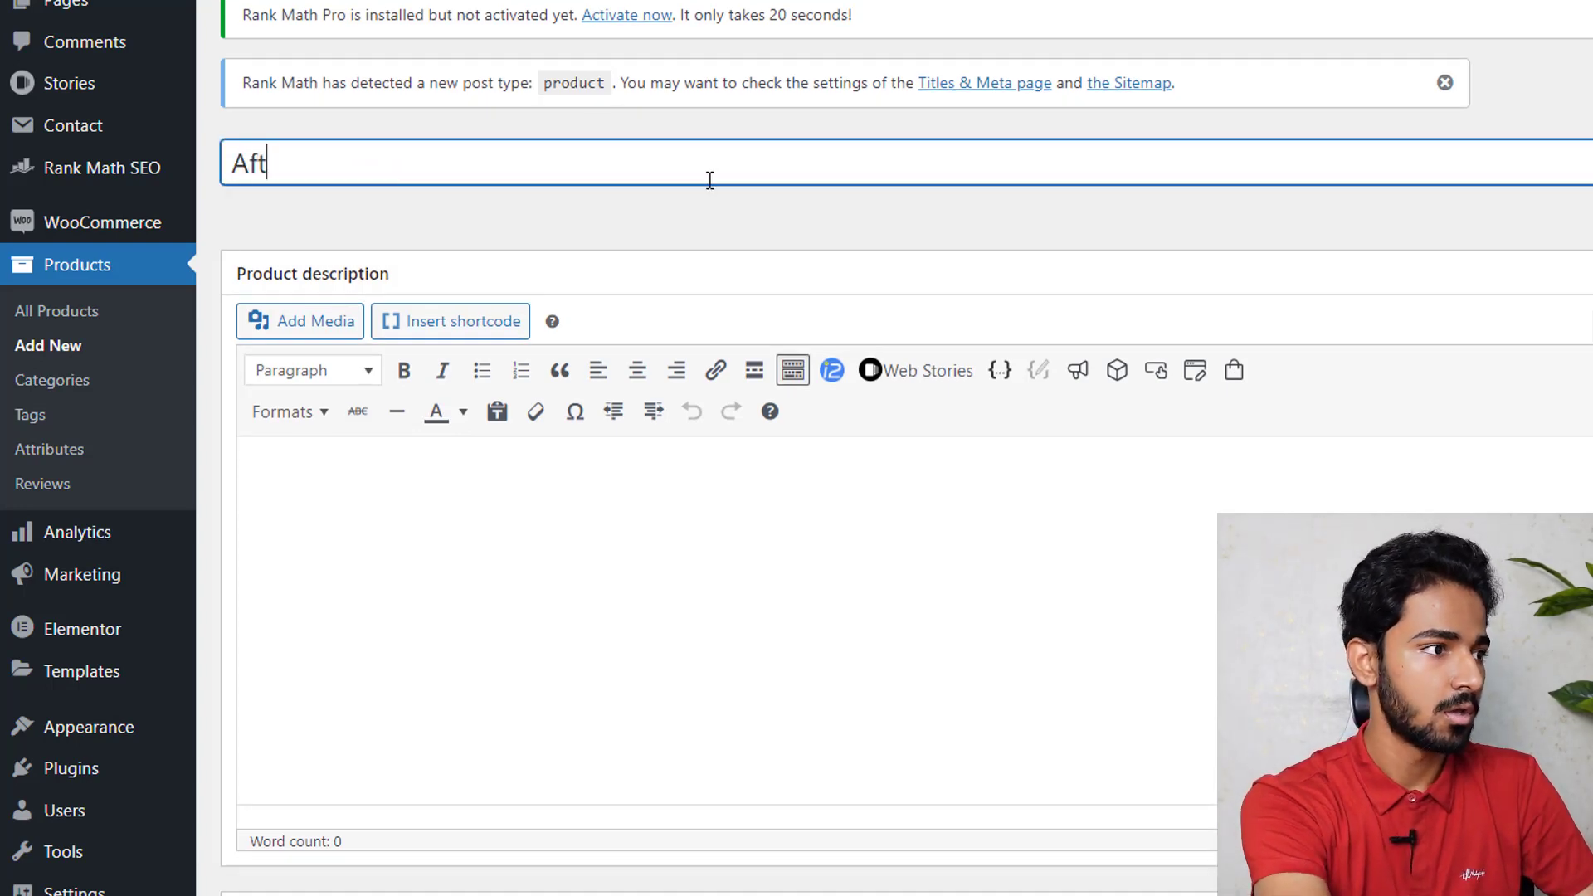
text(ab eBook)
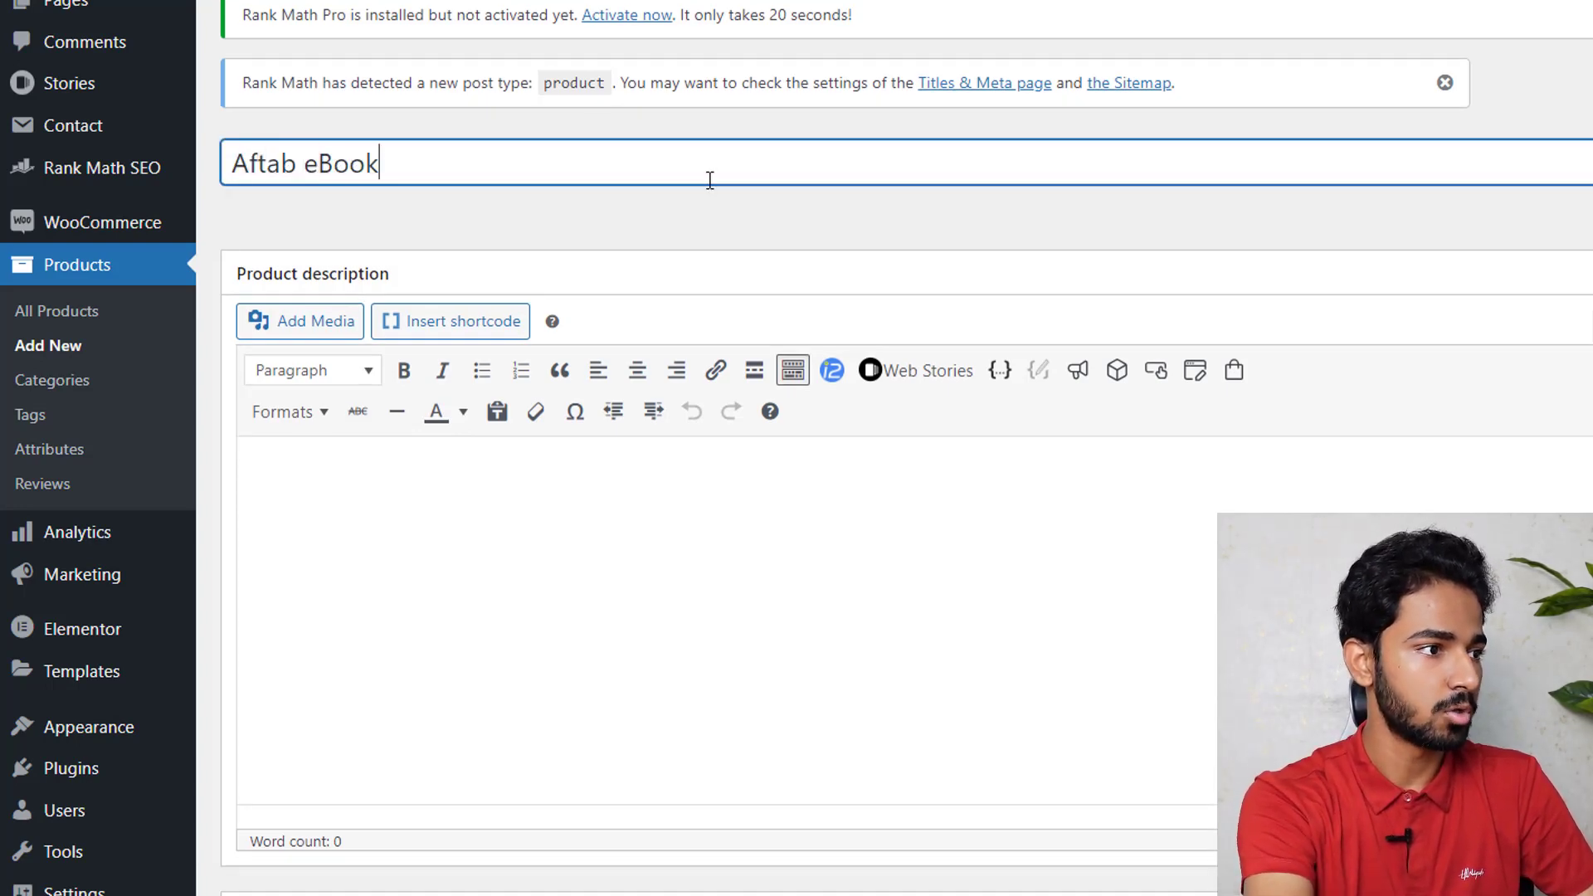
key(Tab)
Add a short description and set regular price 5 and sale price 3
text(ngymg)
scroll(796, 288, down, 5)
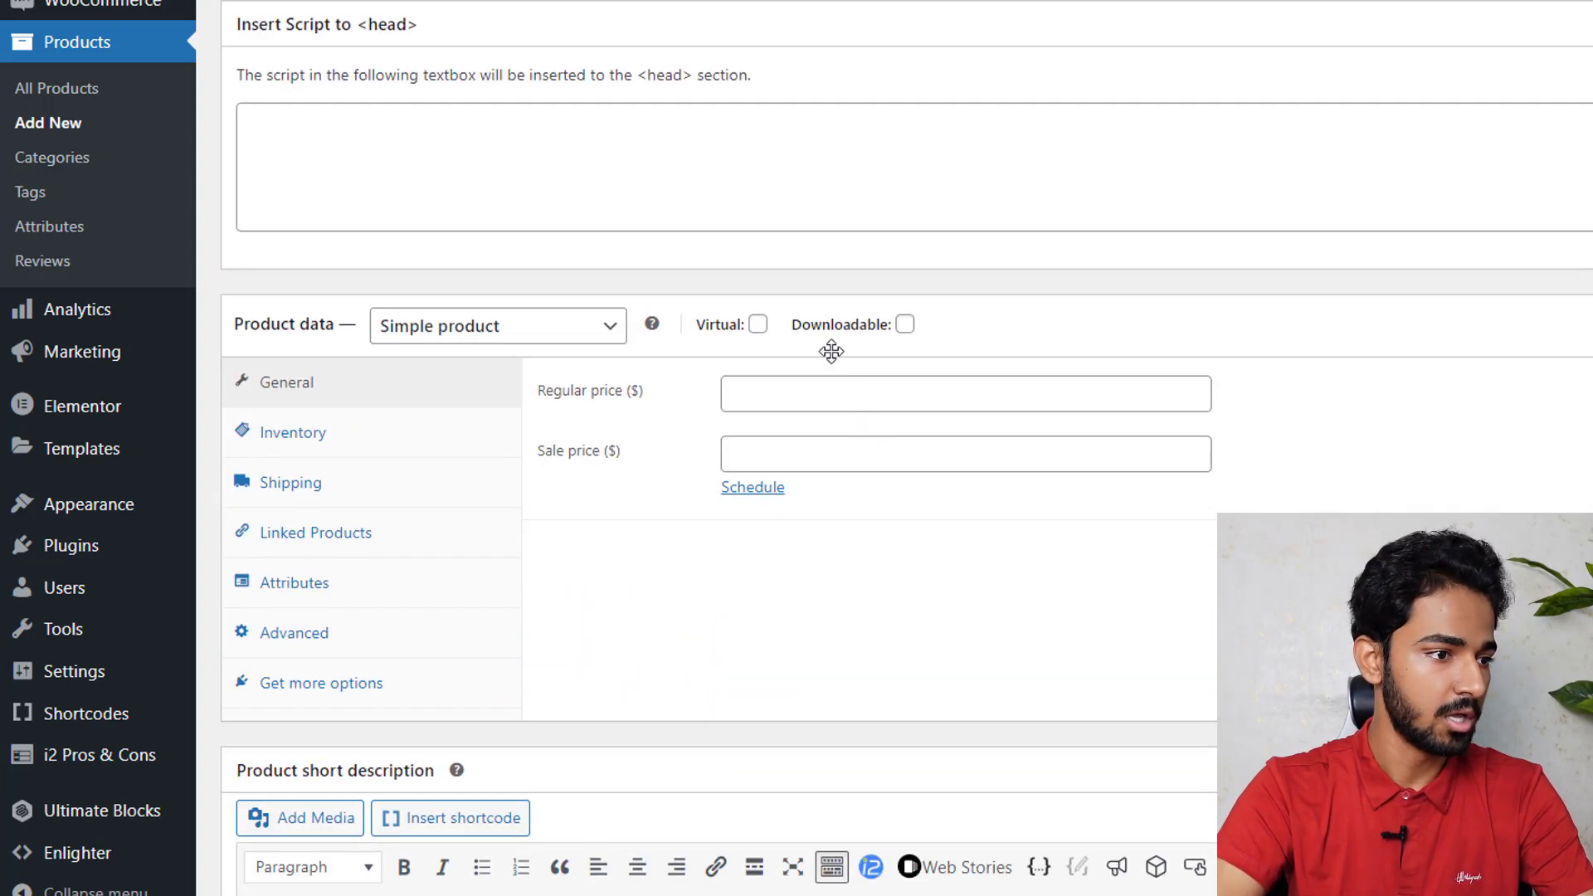
click(859, 384)
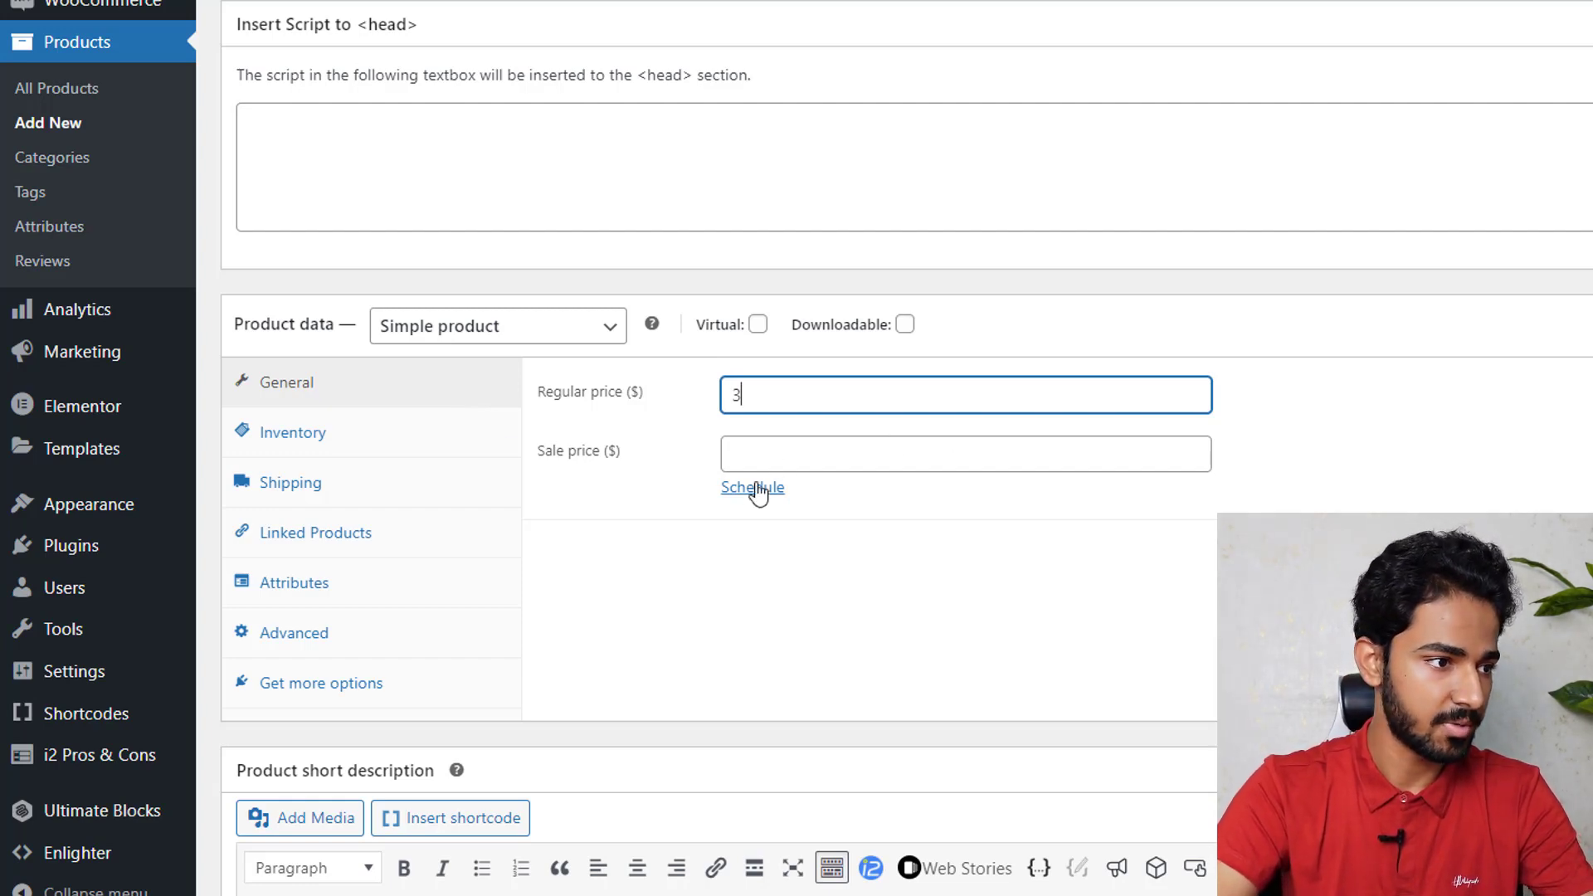
key(BackSpace)
text(5)
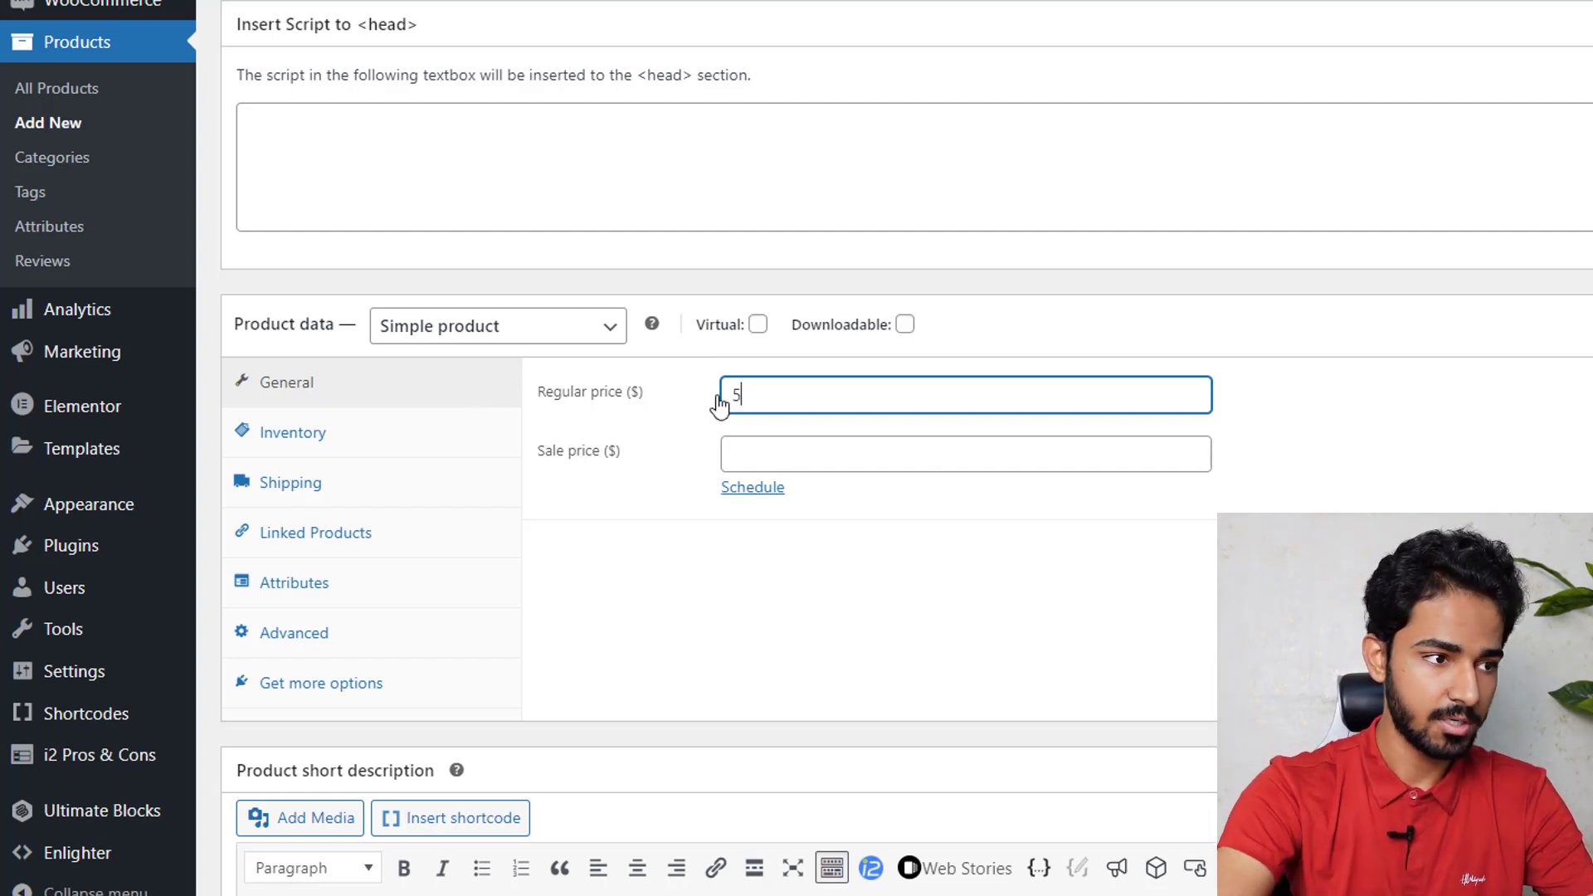
click(779, 456)
text(3)
Make the product downloadable with unlimited downloads, attaching a media-library image as the file
click(905, 324)
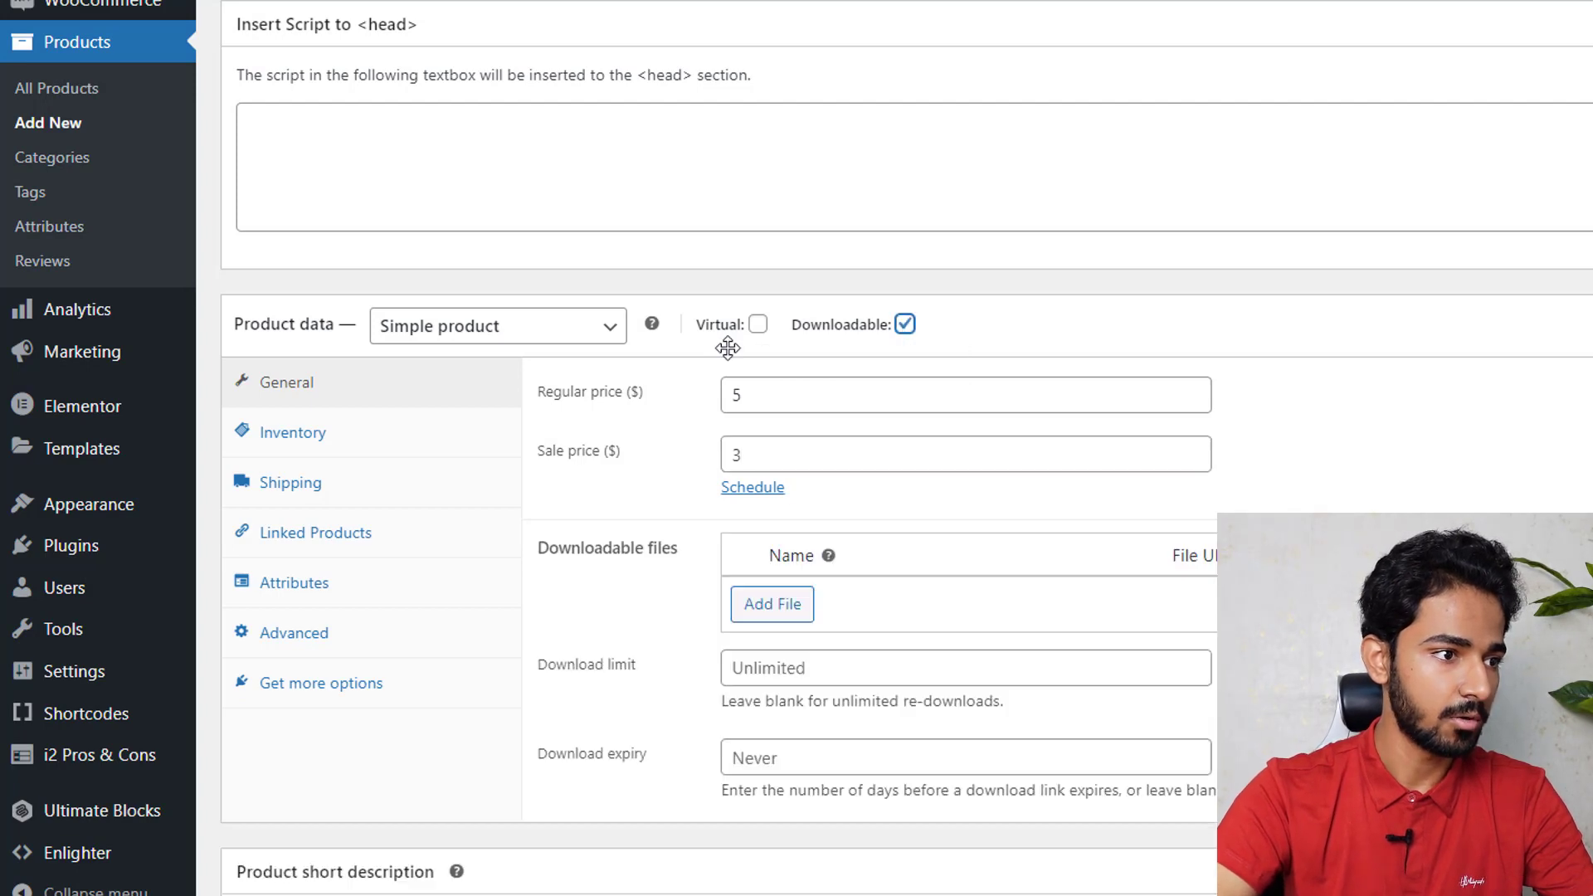
click(724, 668)
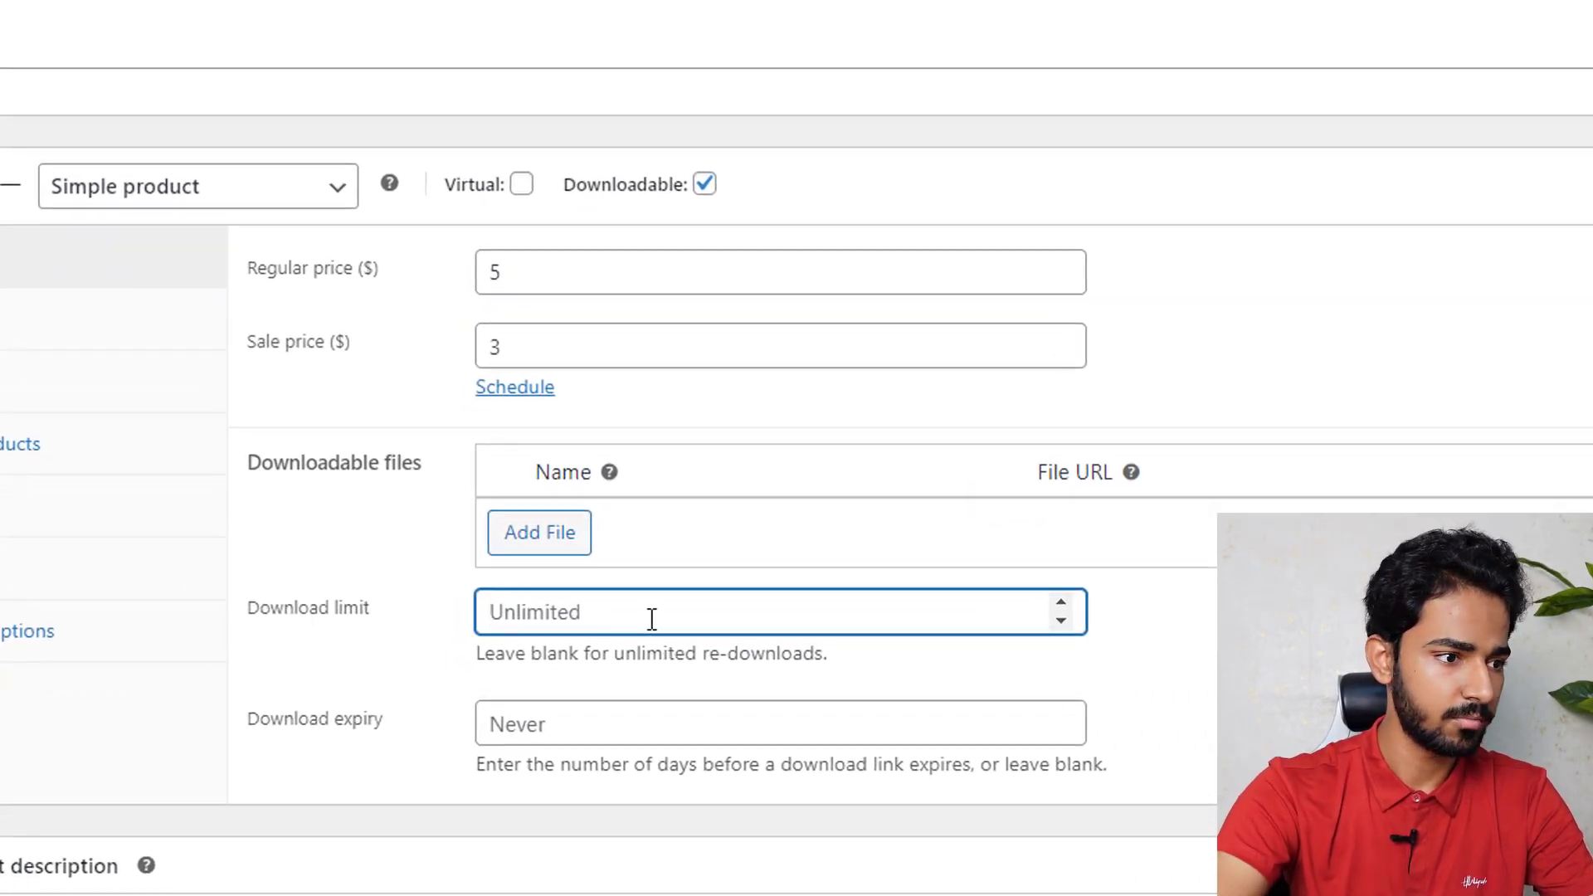
text(1)
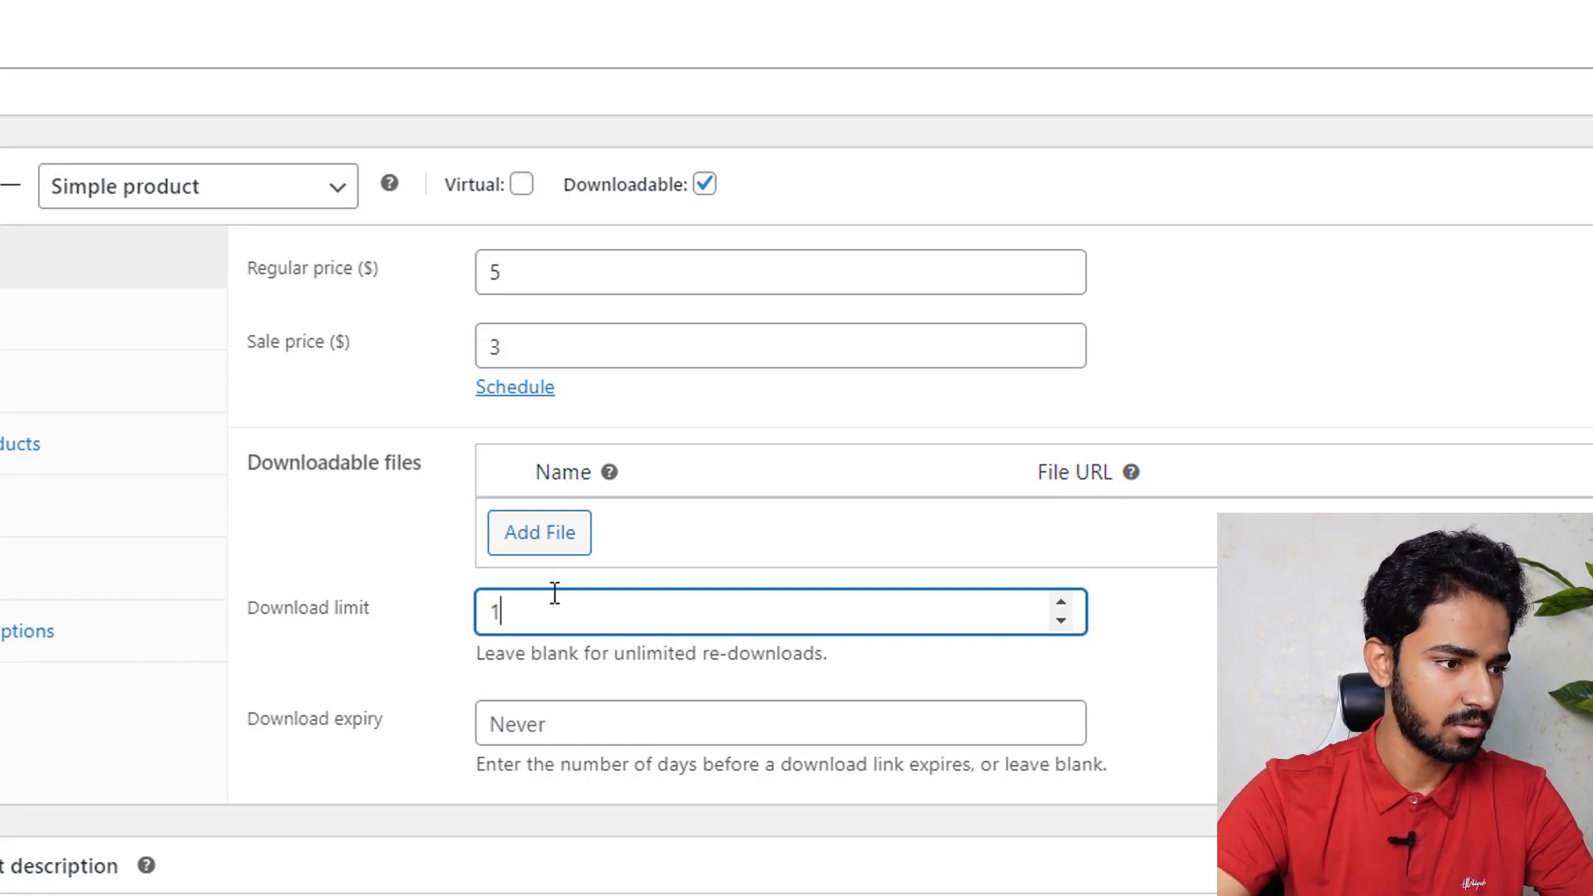
drag(540, 610, 402, 619)
key(BackSpace)
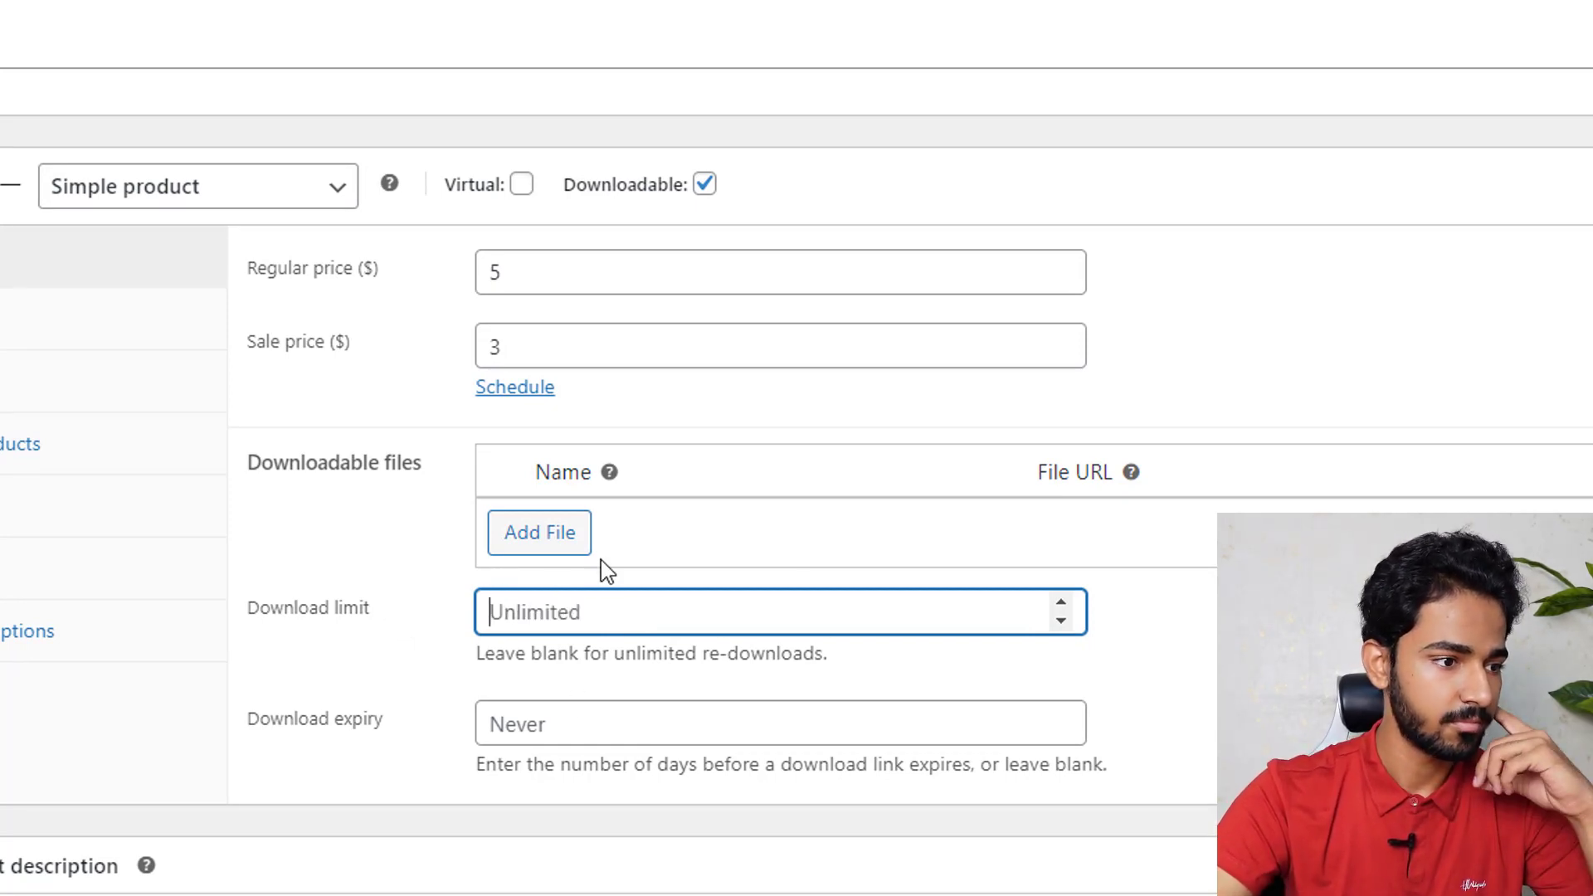
click(554, 546)
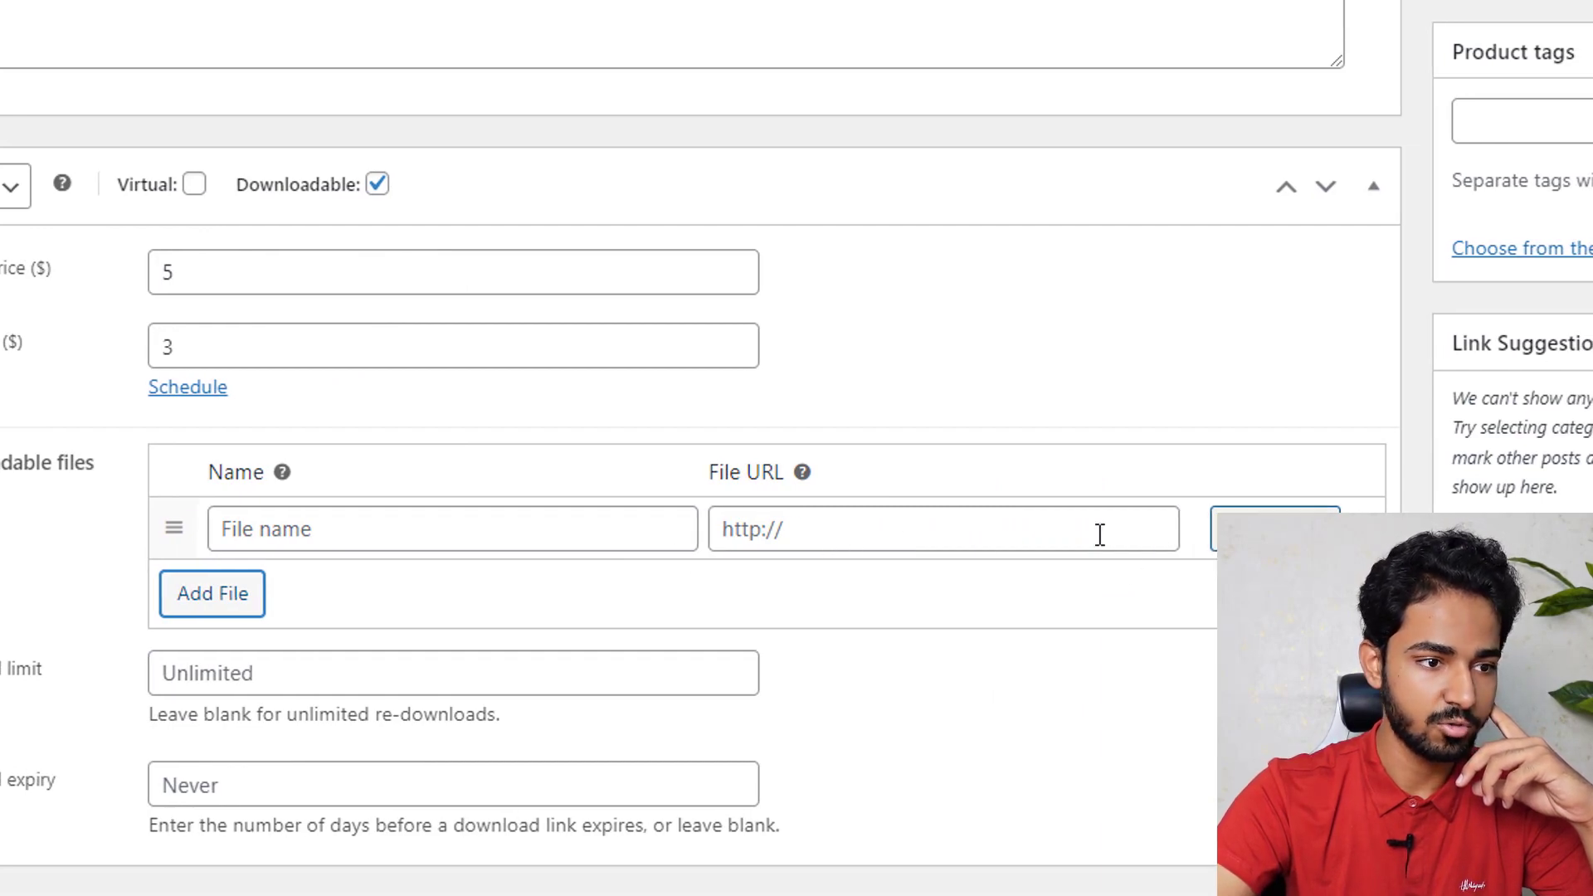
click(1294, 516)
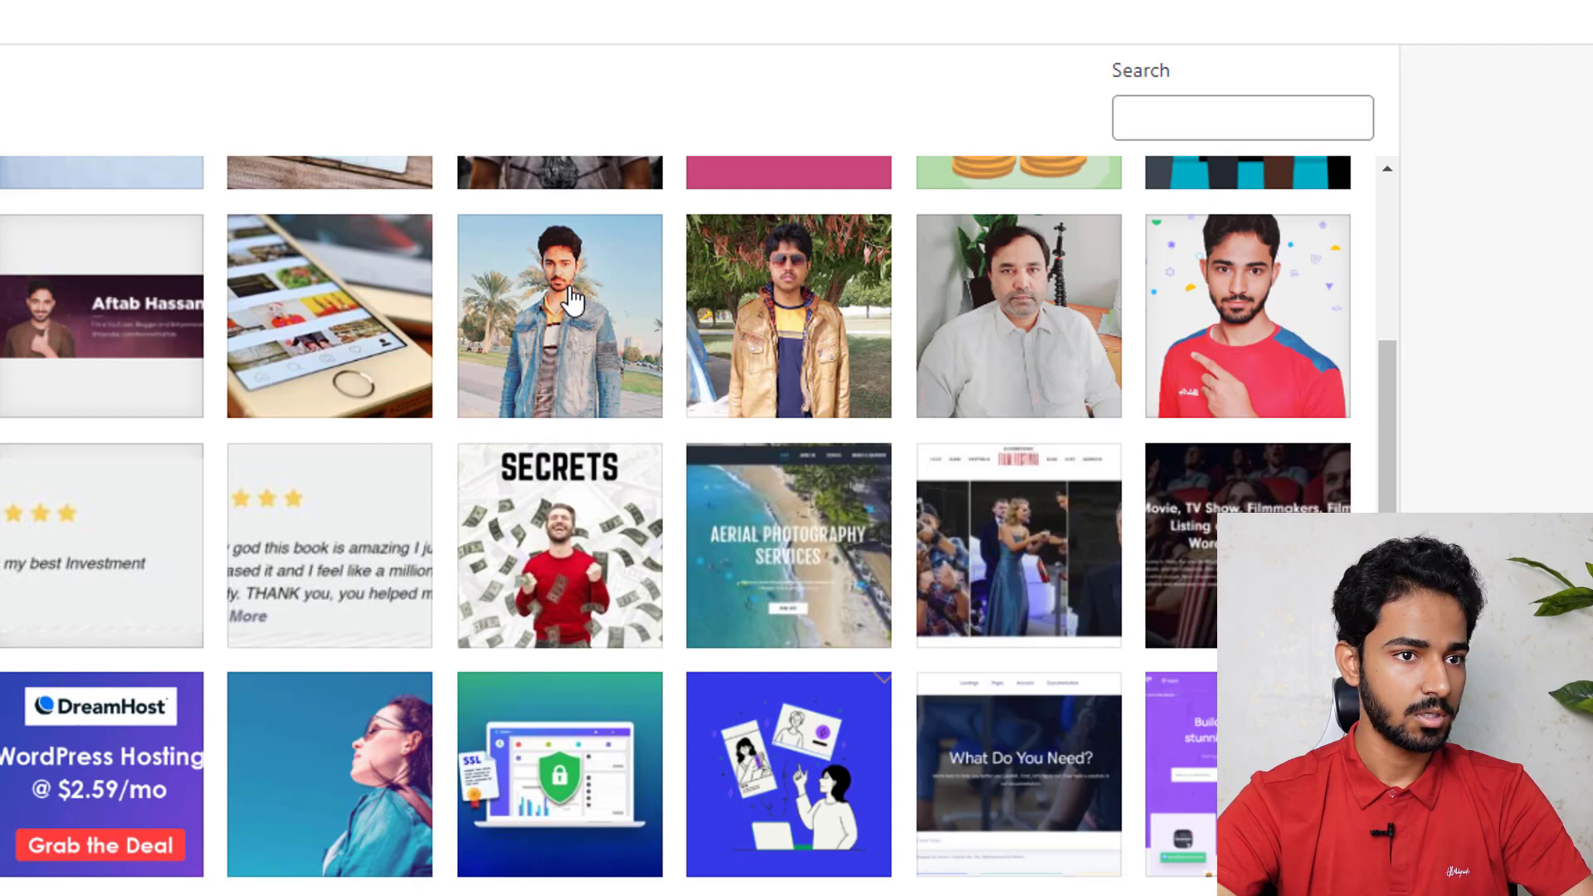
click(567, 299)
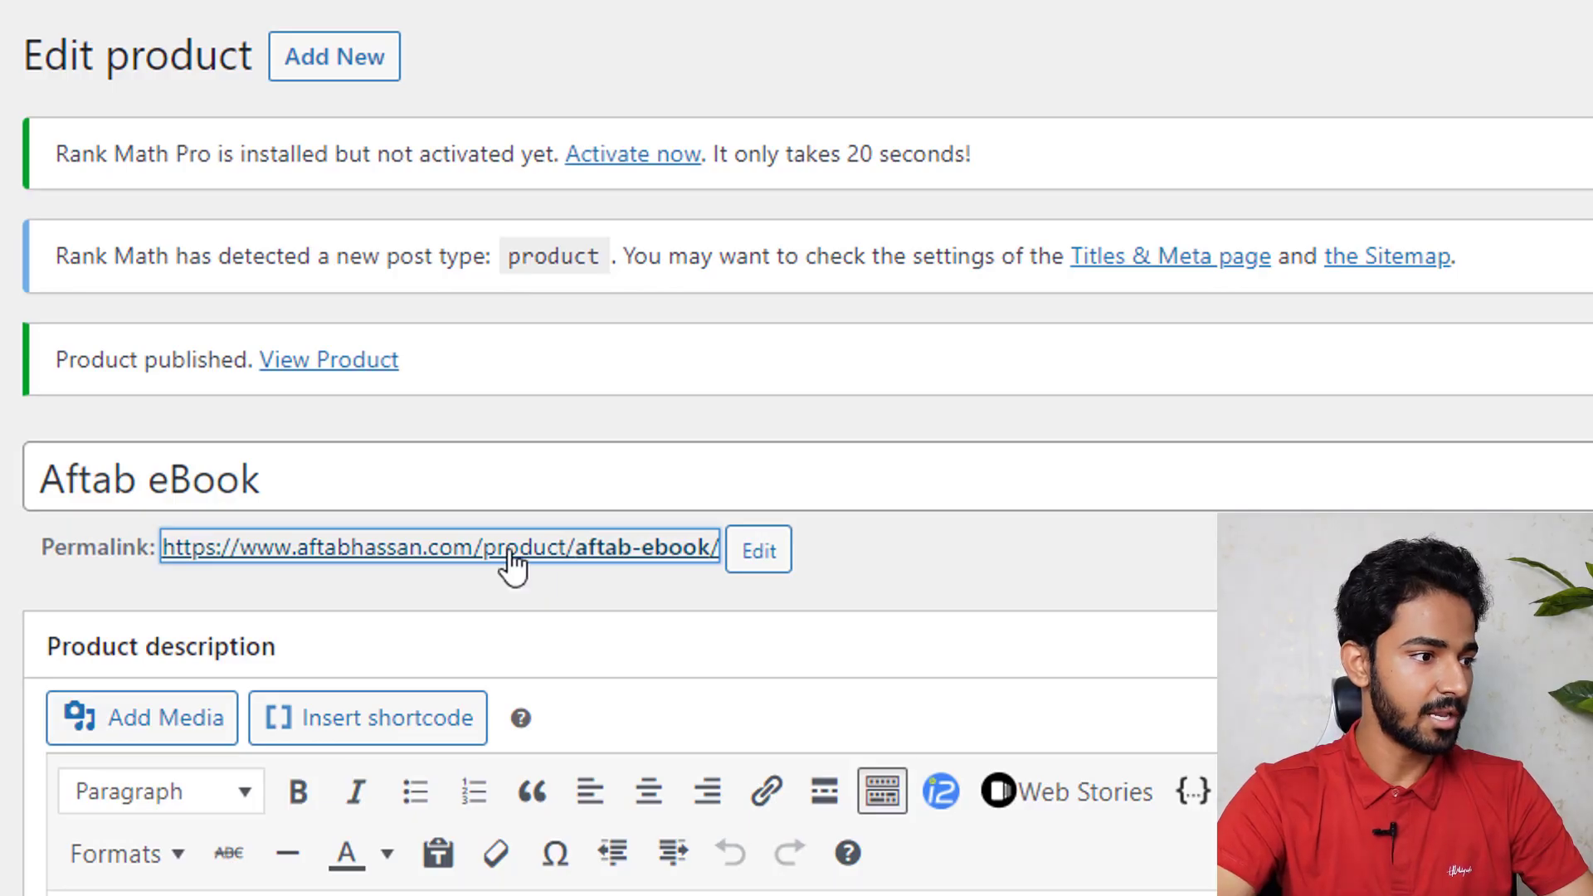
Buy the eBook from its product page, filling billing details and placing the card order
click(514, 562)
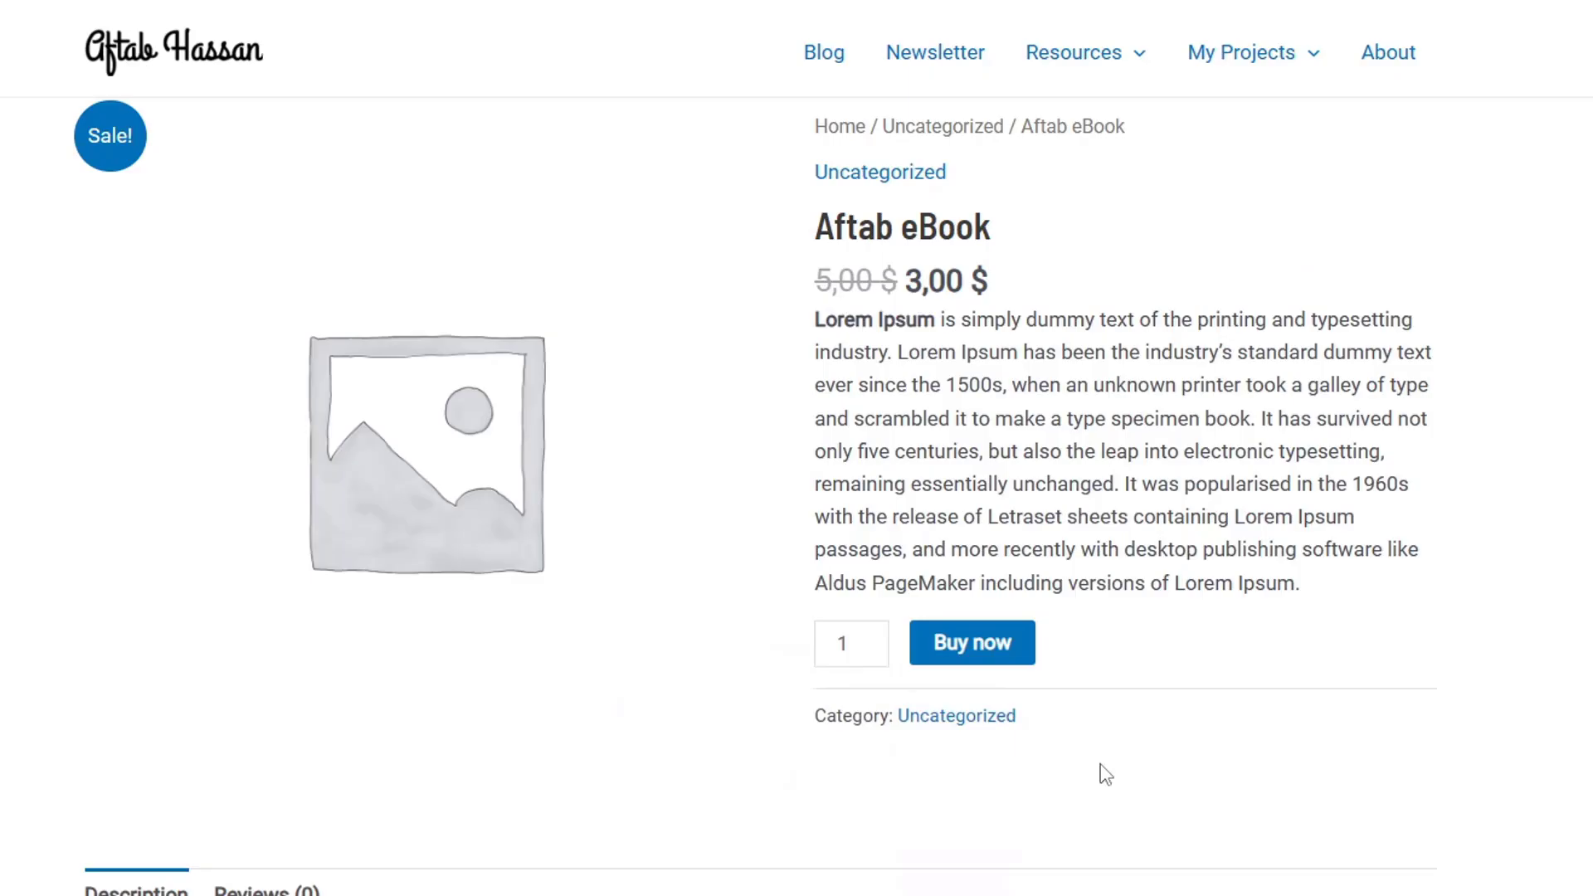
click(1019, 657)
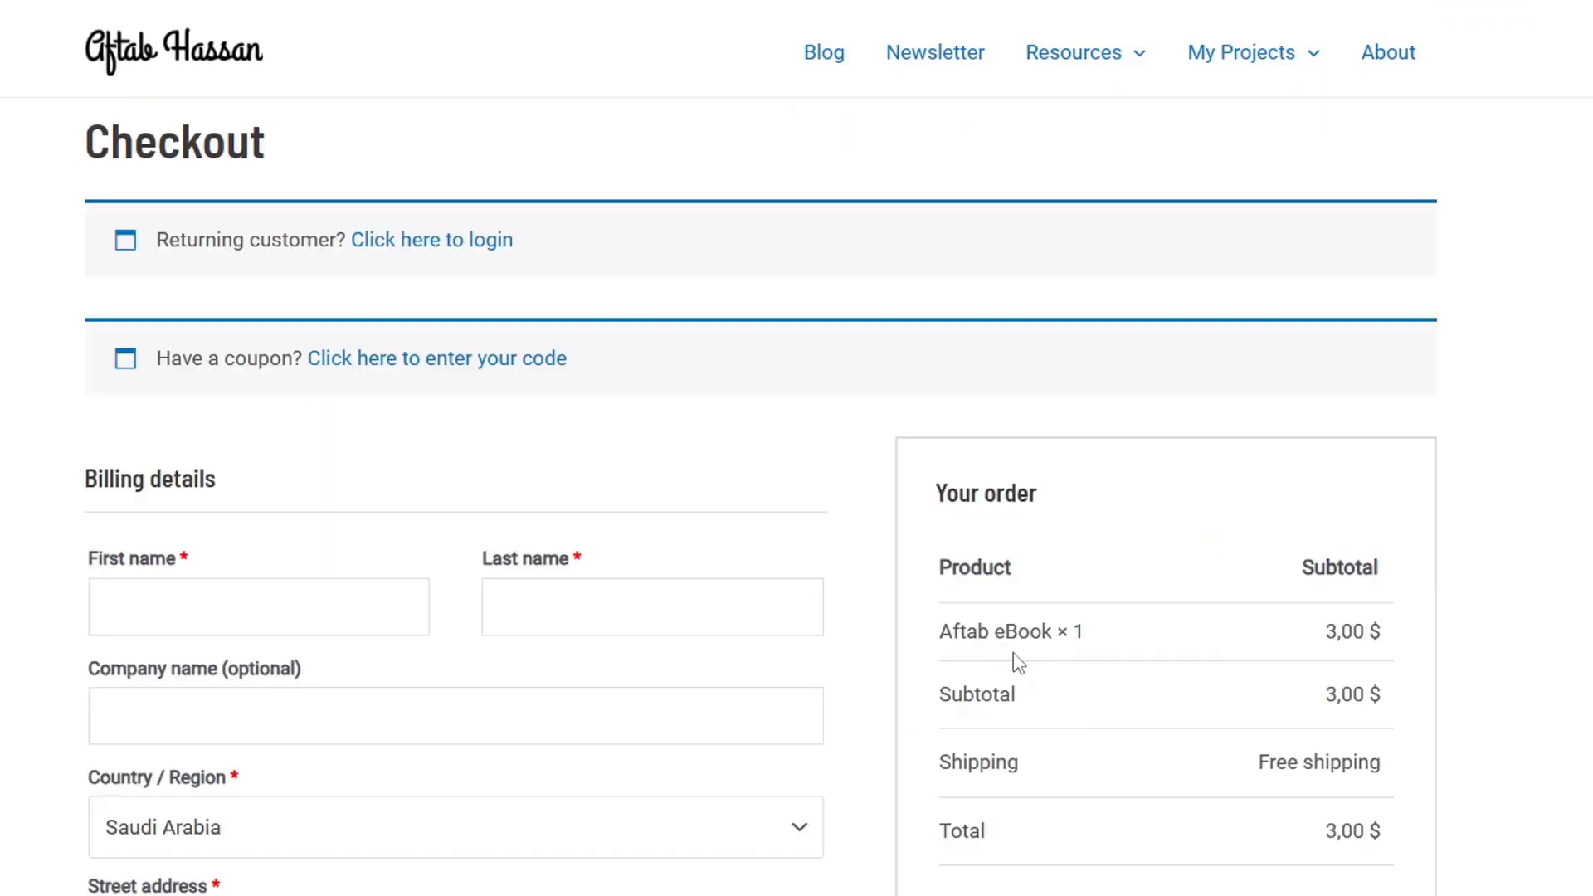
scroll(907, 490, down, 6)
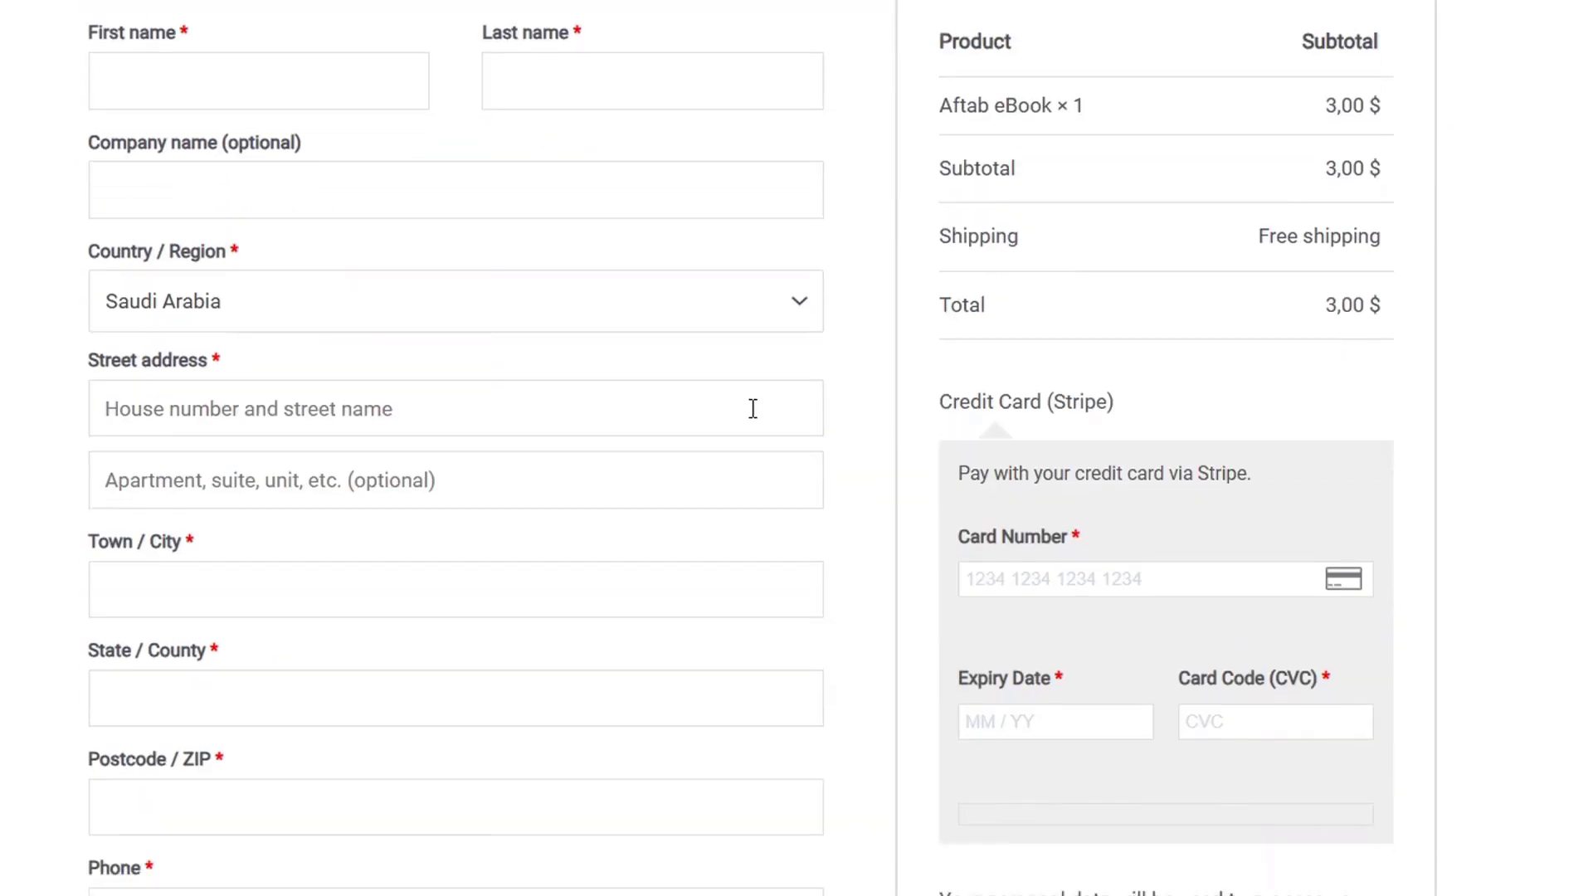
scroll(599, 380, up, 2)
click(61, 412)
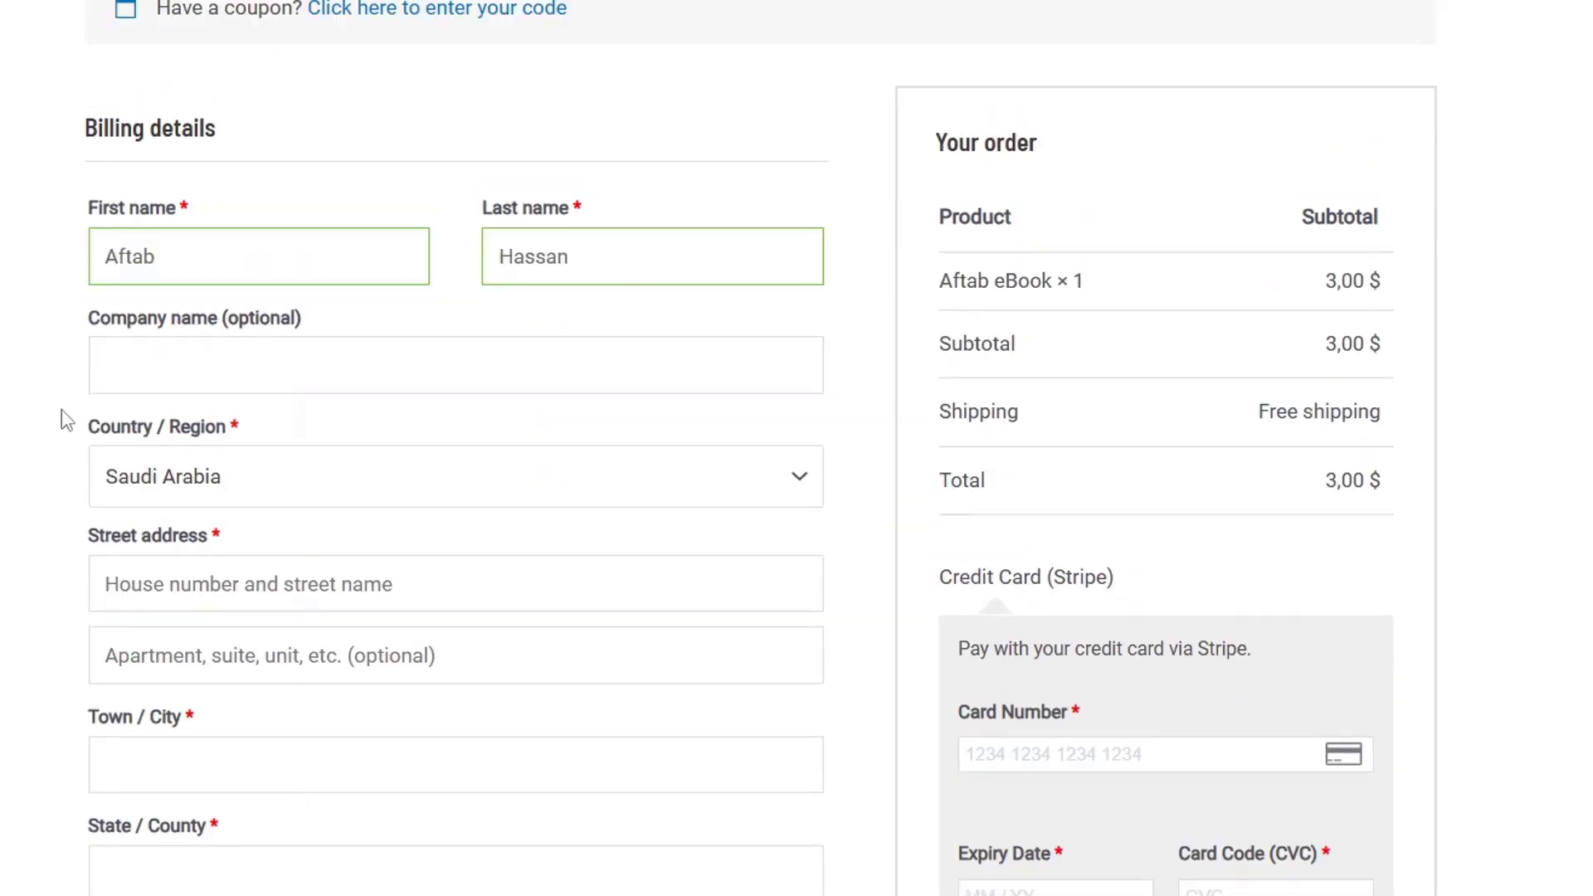
click(251, 379)
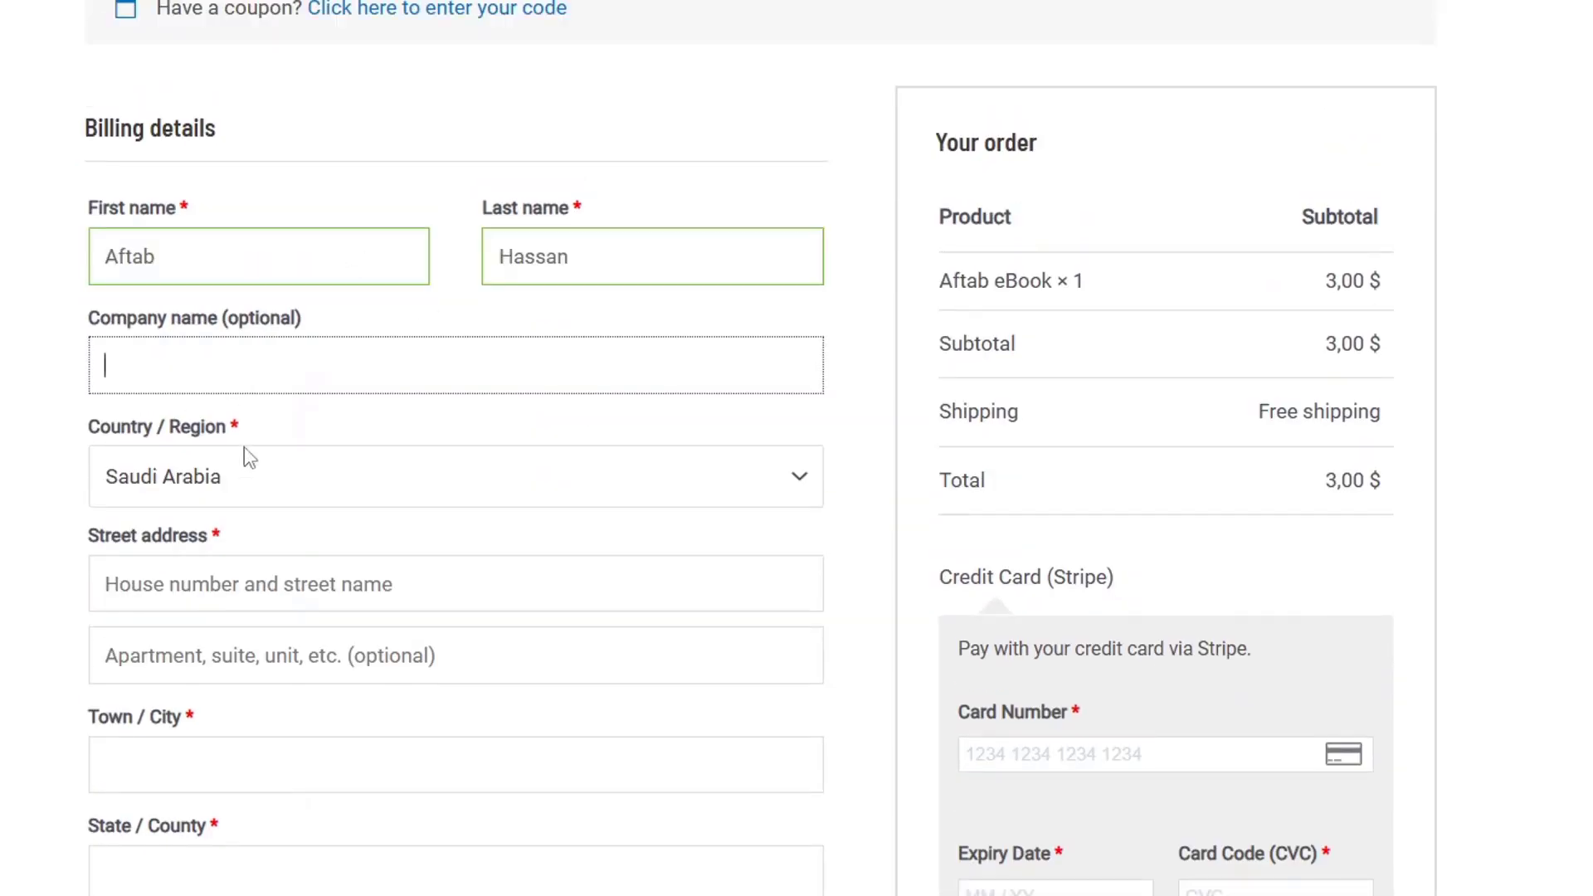
click(243, 477)
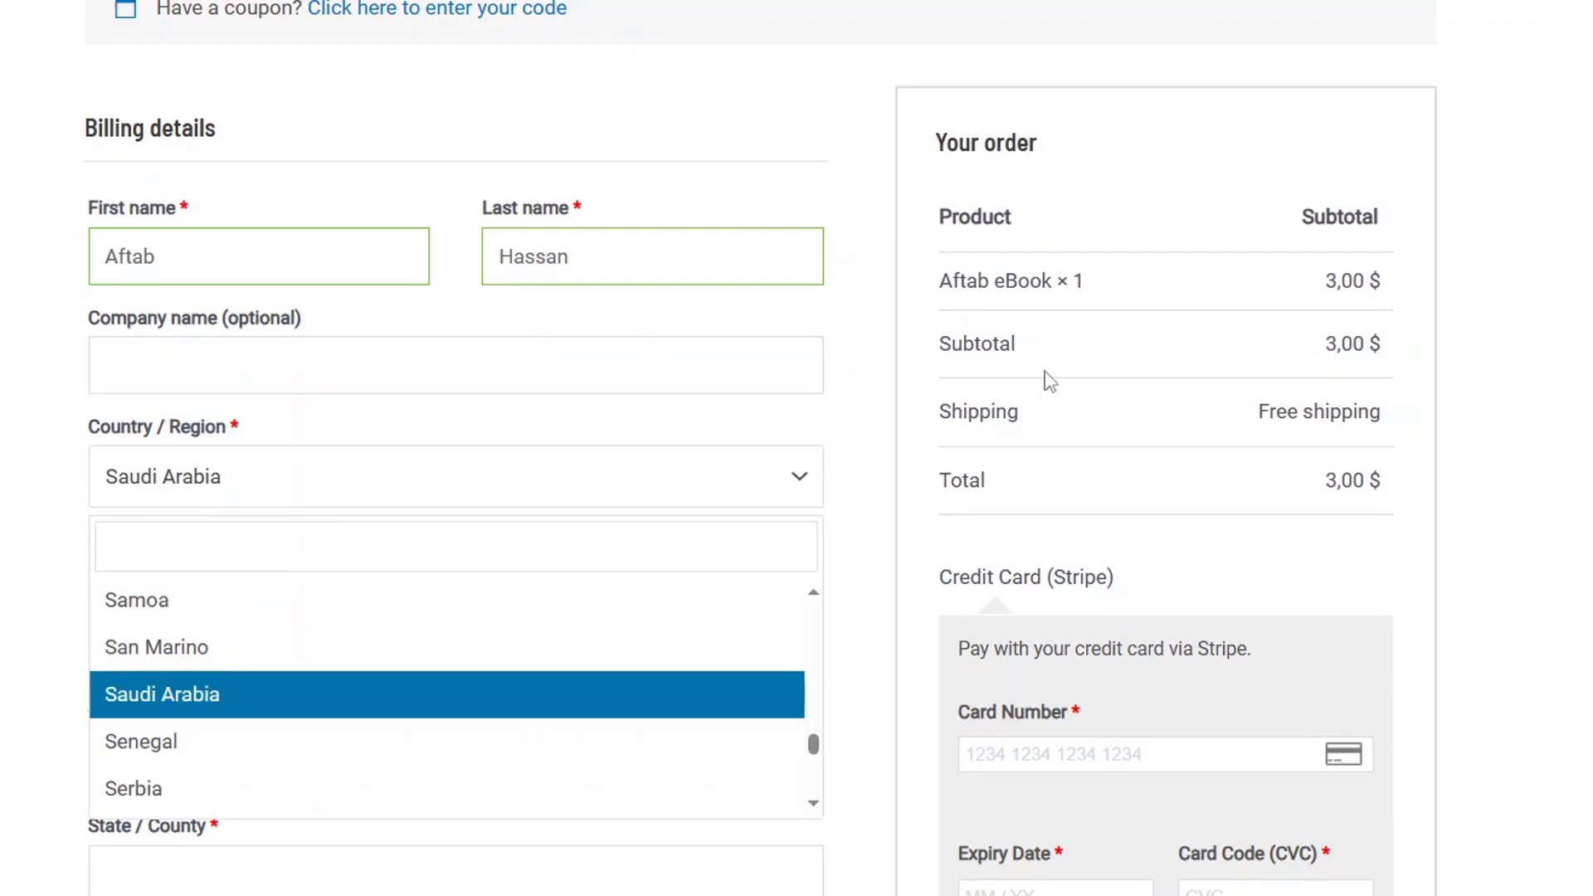
text(sa)
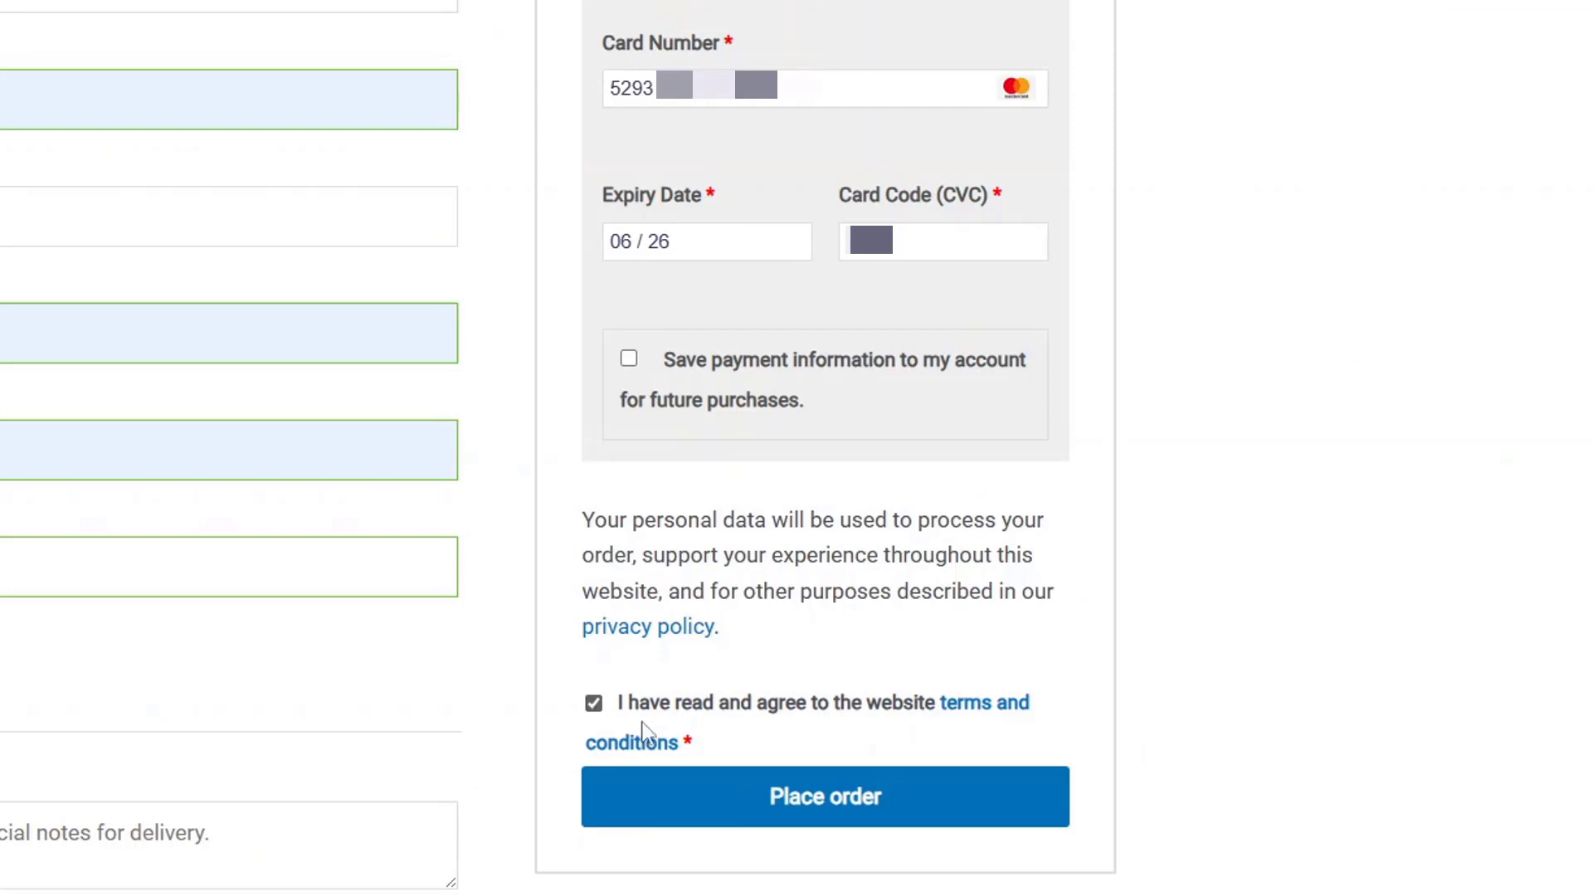
click(977, 830)
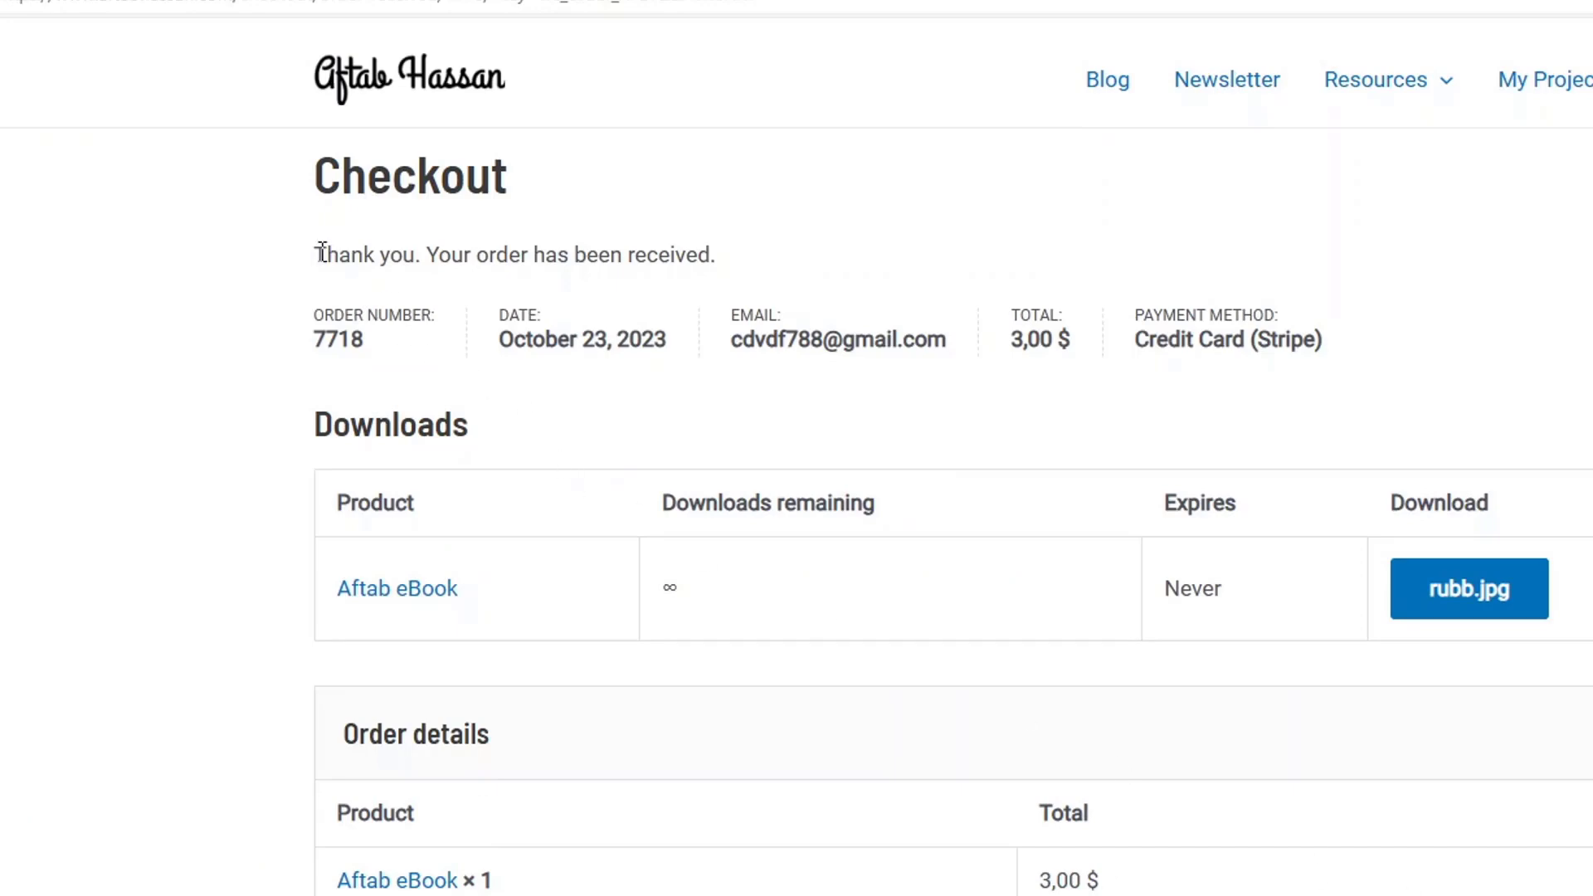
Check the order-received confirmation and $3.00 total, then go to Stripe Payments
drag(313, 254, 721, 242)
click(805, 251)
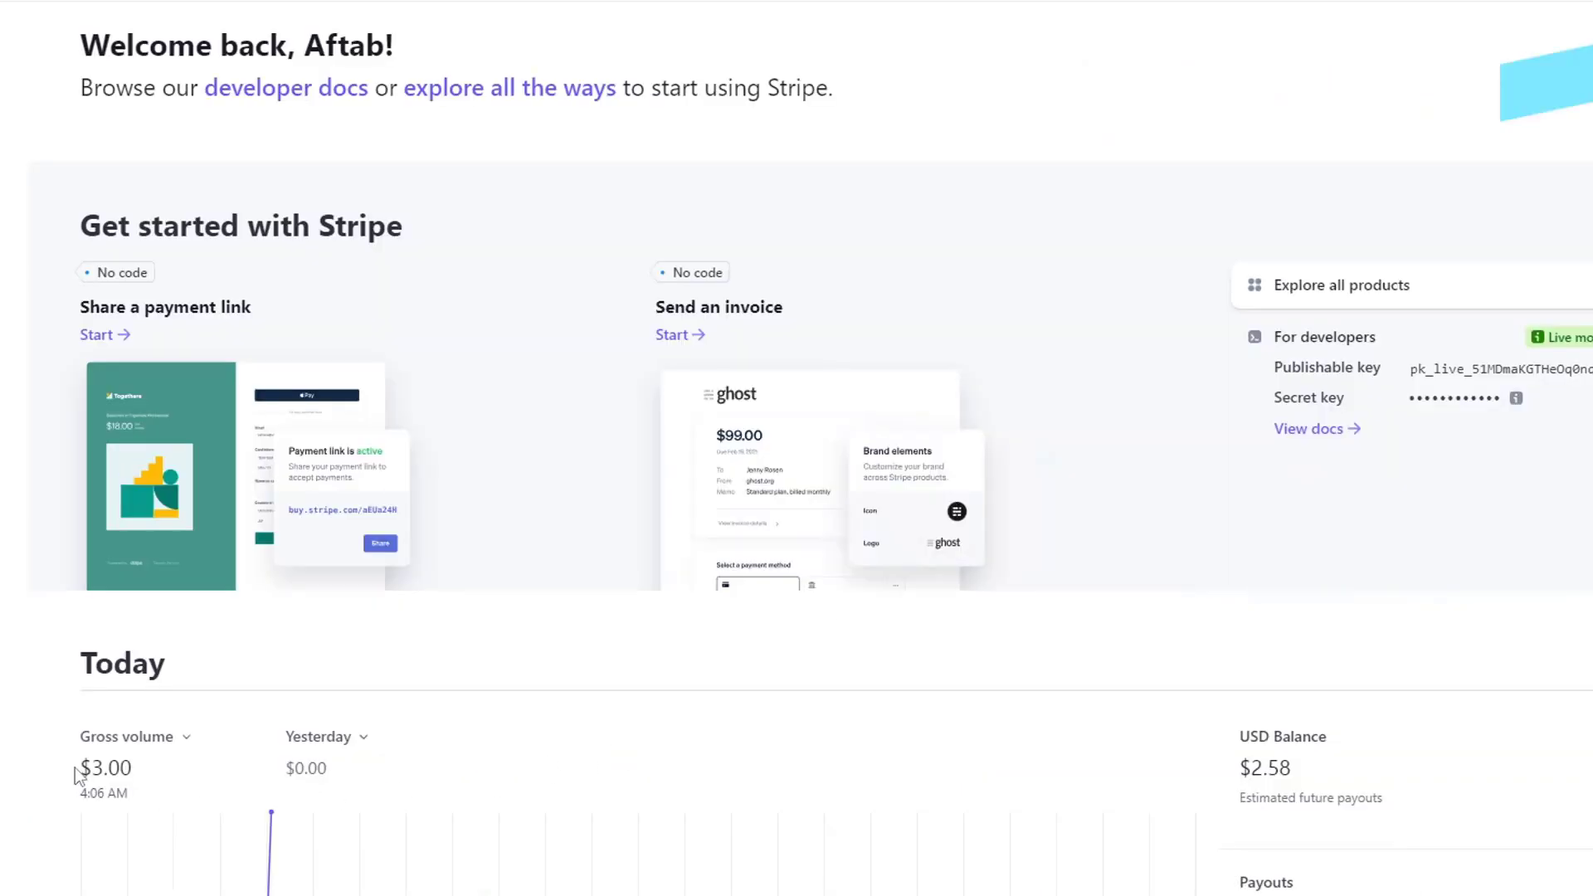
drag(76, 775, 145, 784)
click(6, 759)
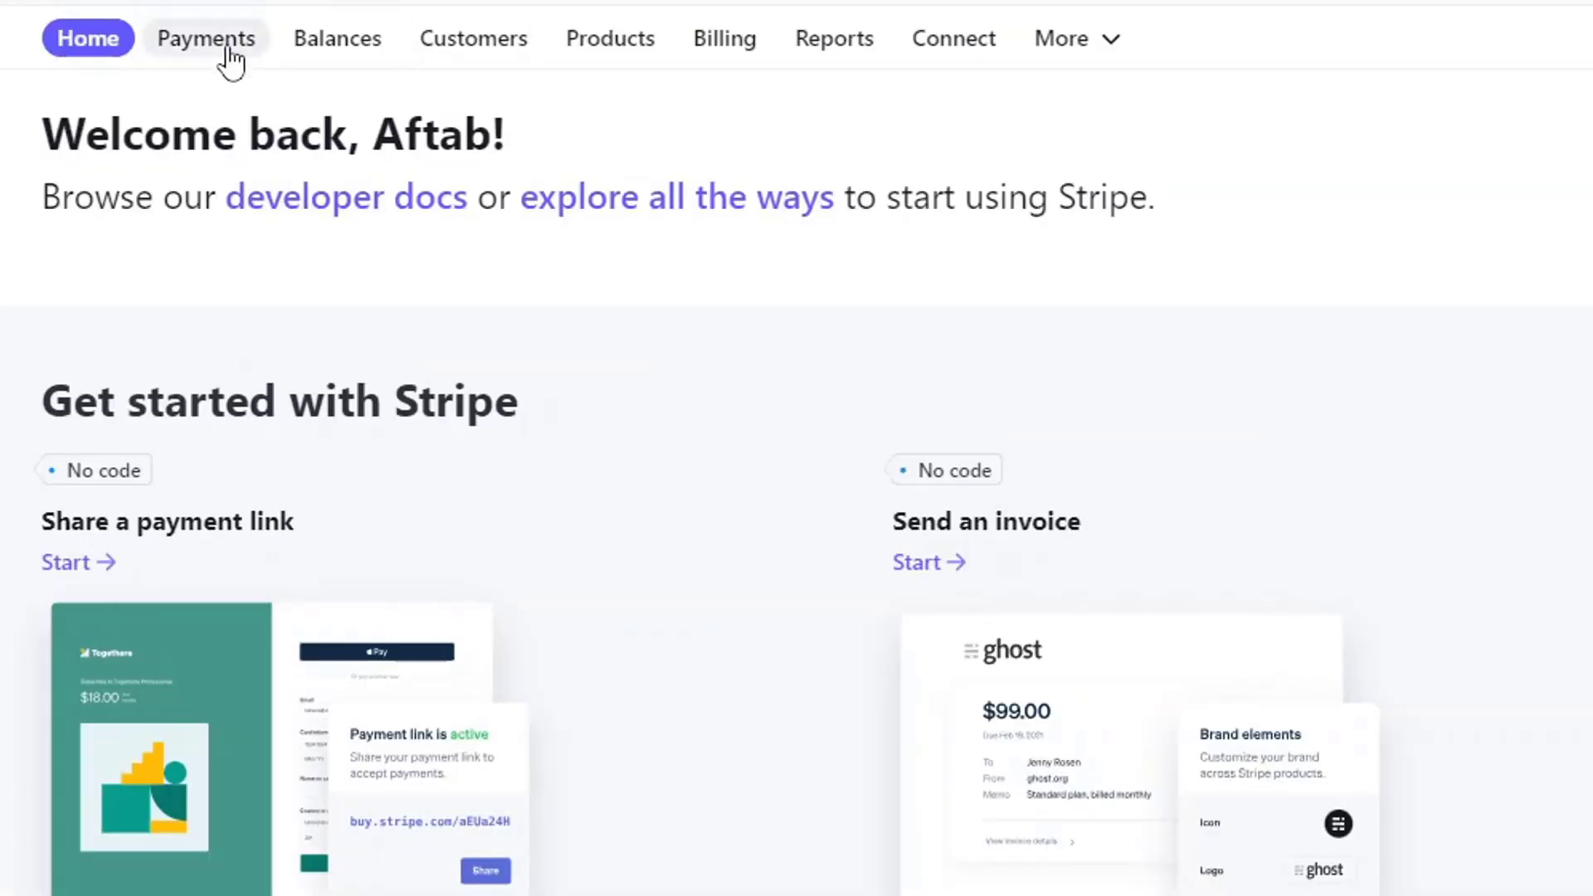
click(224, 56)
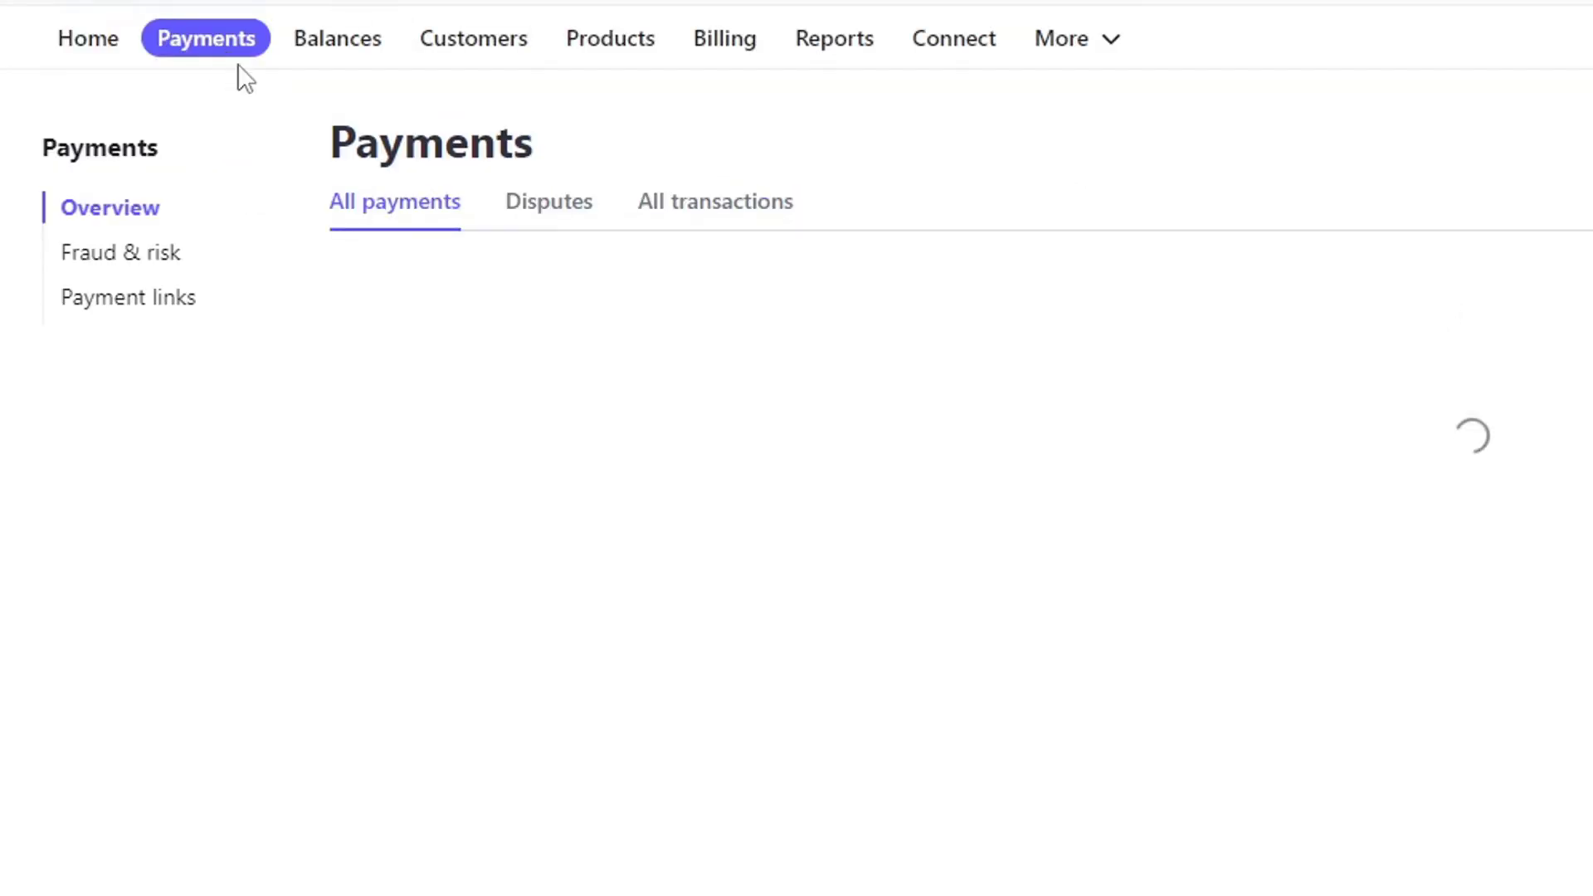